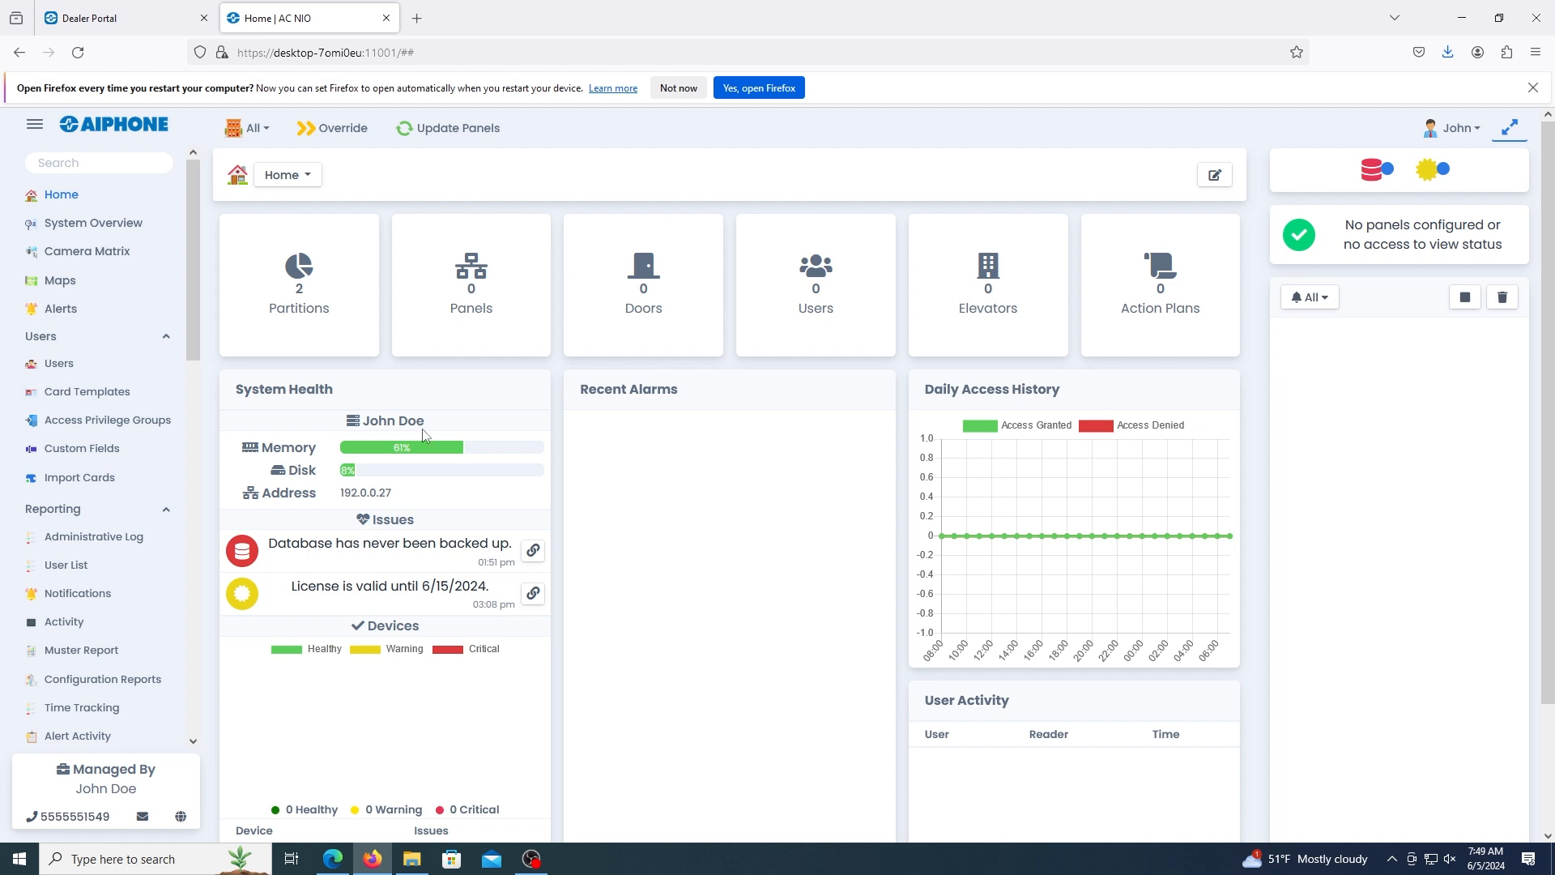
Open the Schedules page and look through the floor, input, output and user schedule lists.
scroll(46, 458, "down", 4)
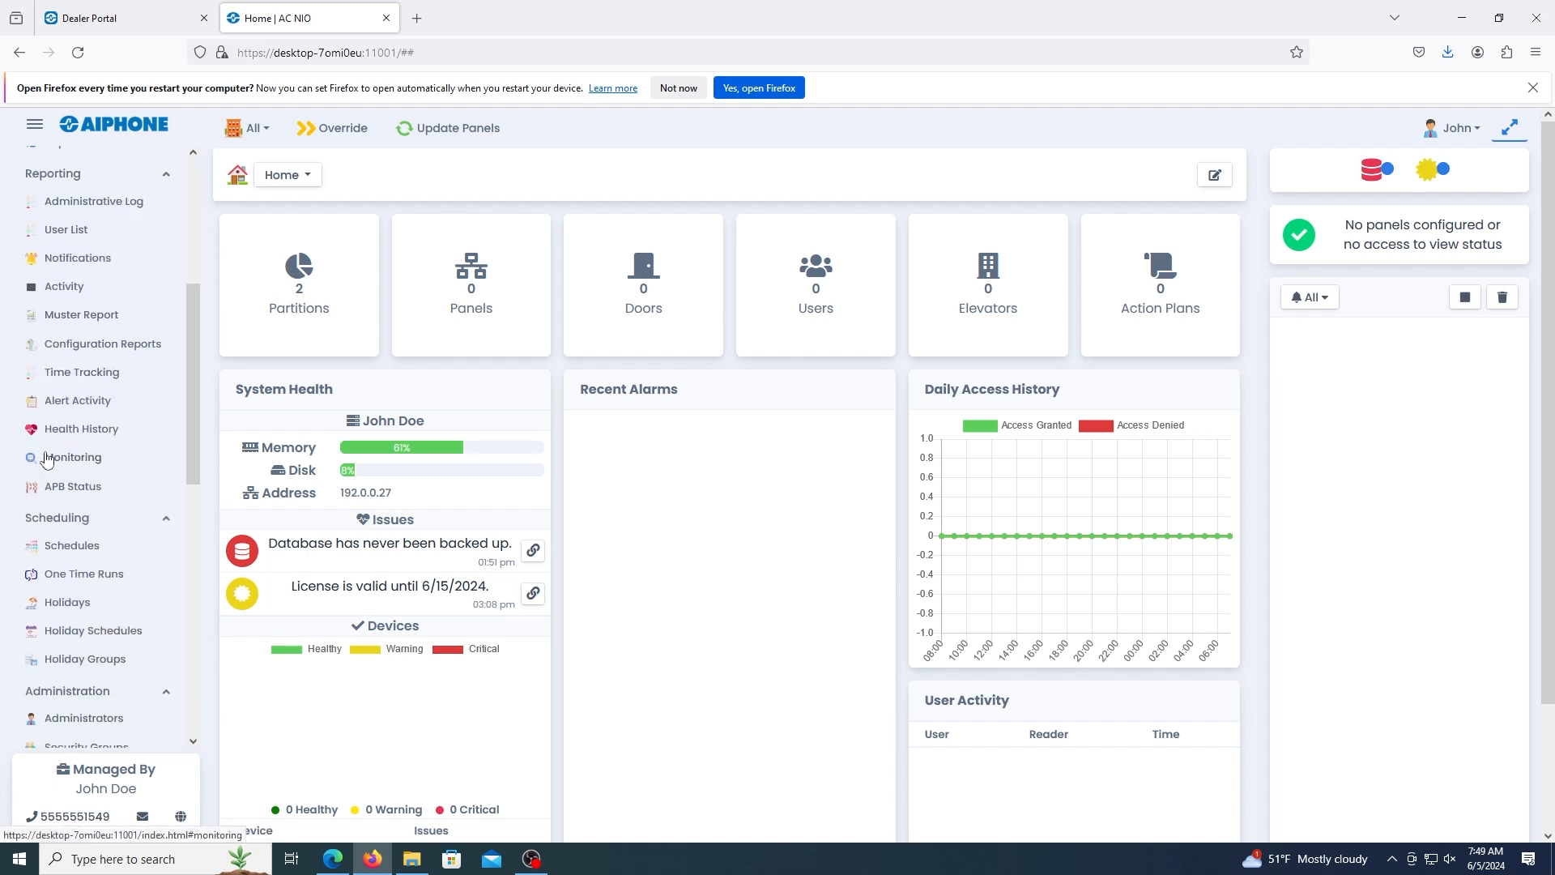
left_click(67, 556)
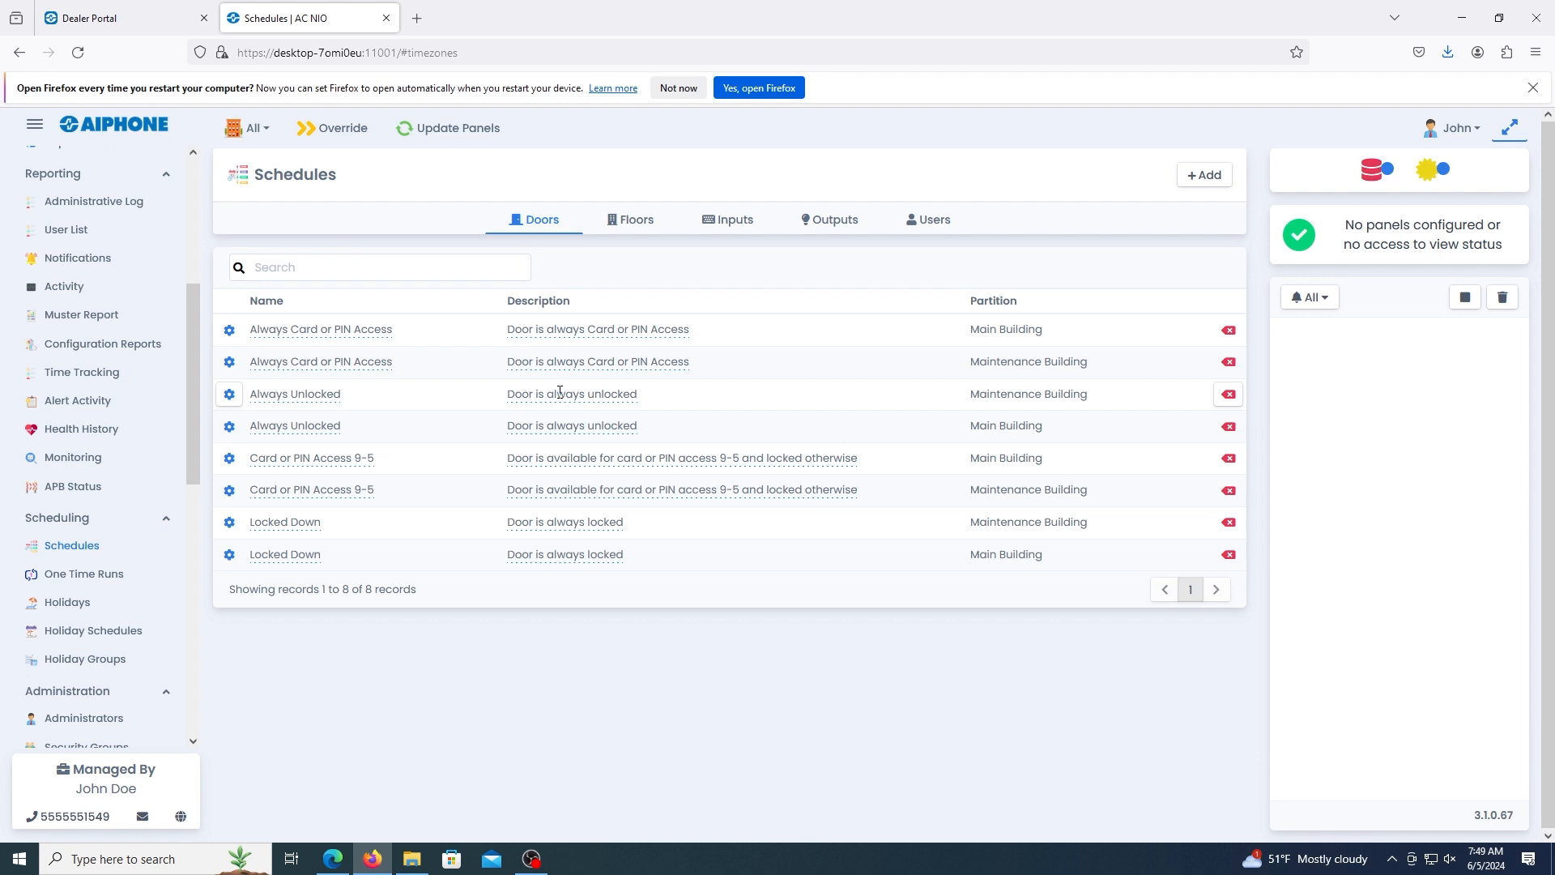
left_click(621, 228)
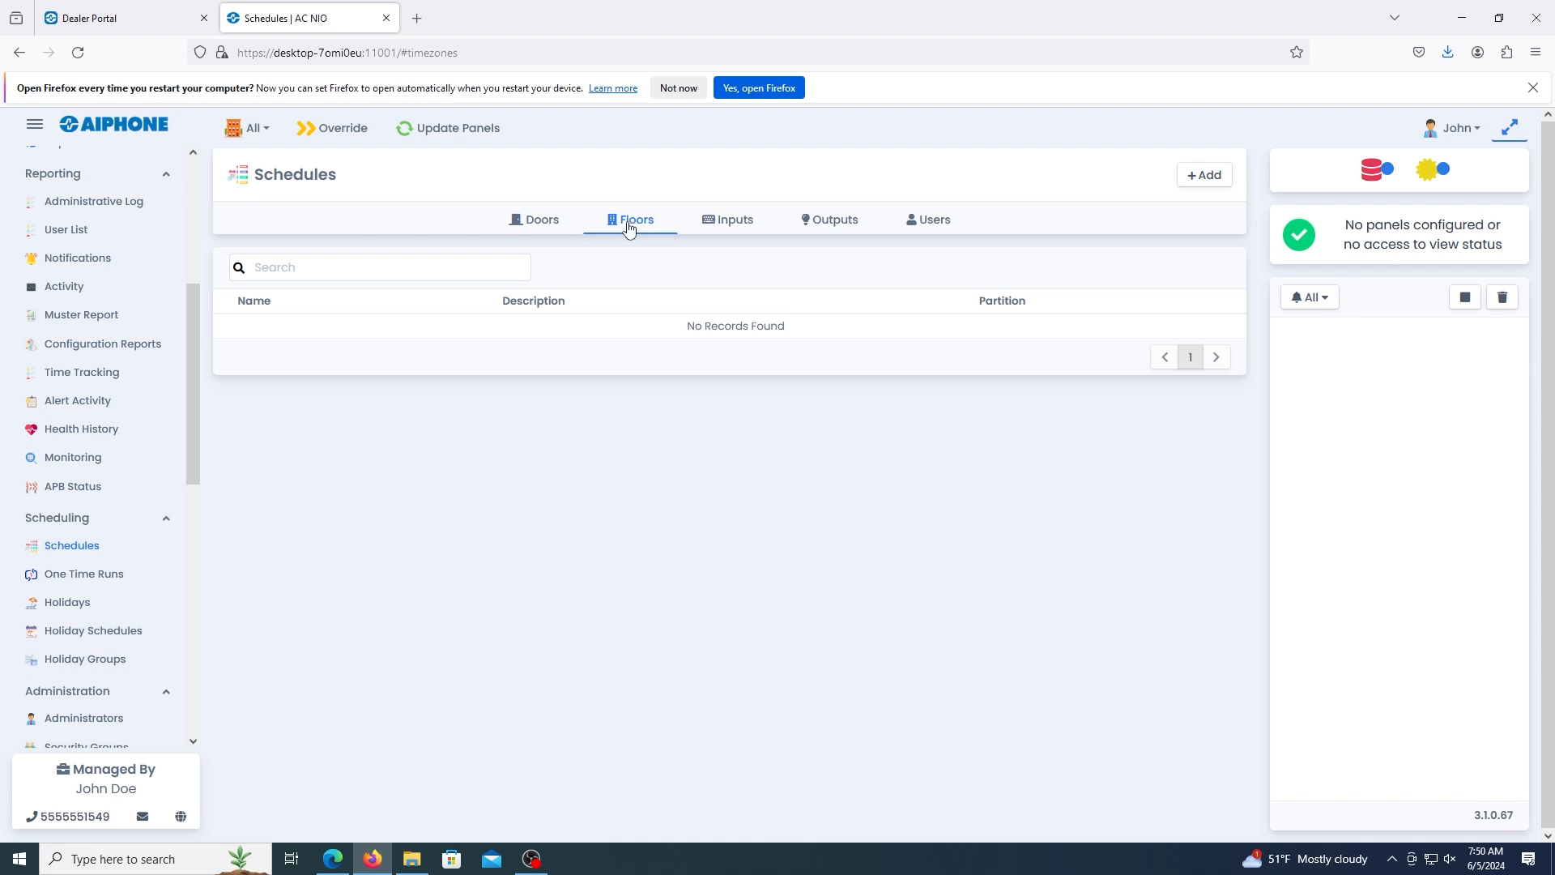
left_click(731, 227)
left_click(813, 229)
left_click(938, 226)
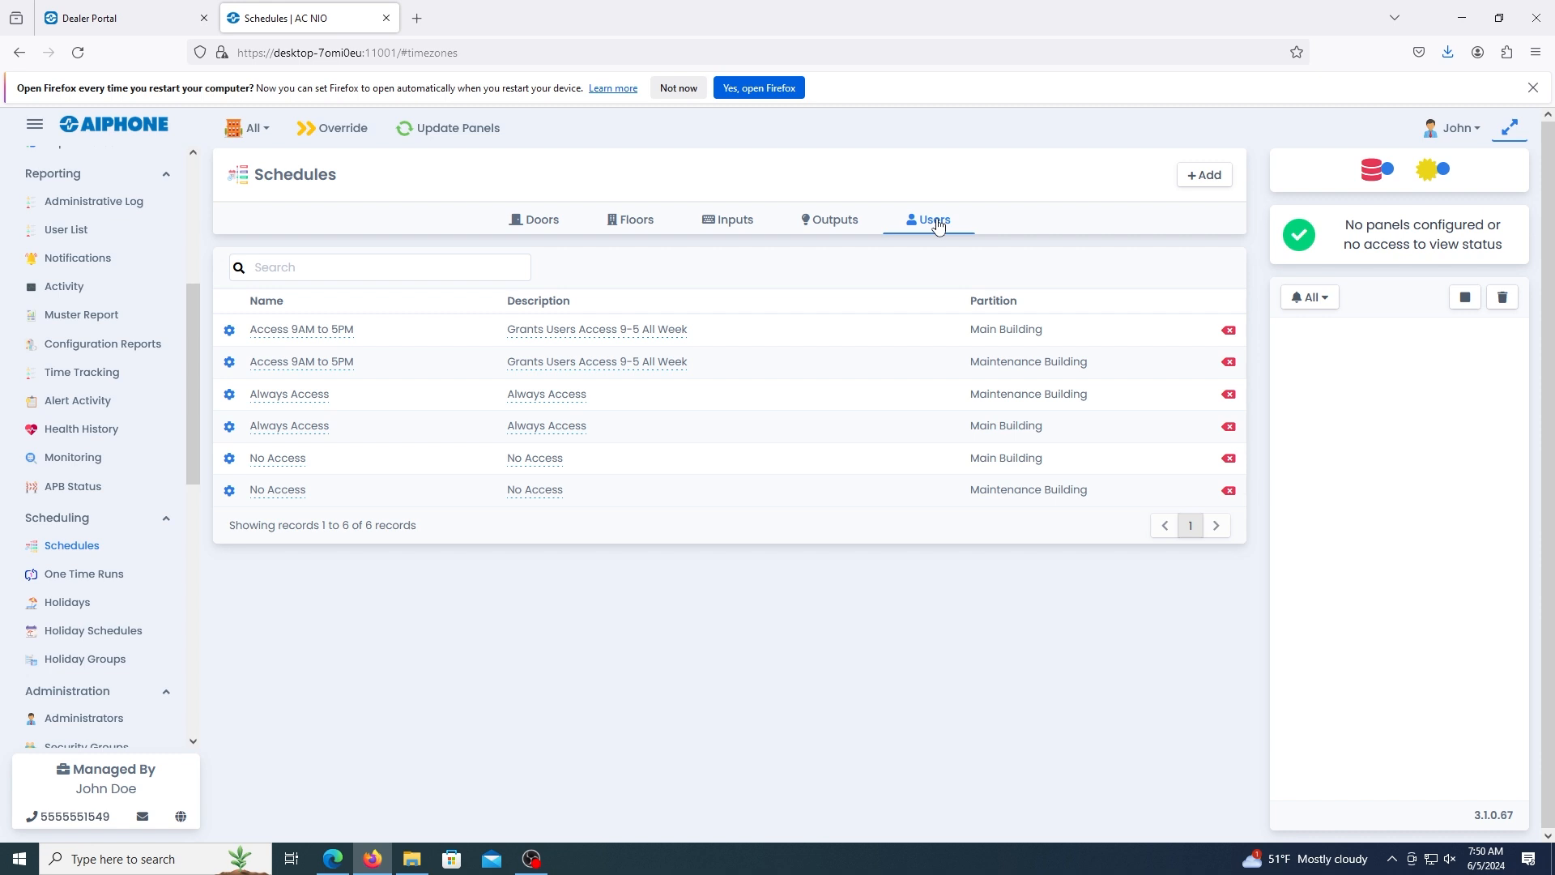
Start a new door schedule named "Front Door" with the description "Main Entrance glass door" in the Main Building partition.
left_click(543, 234)
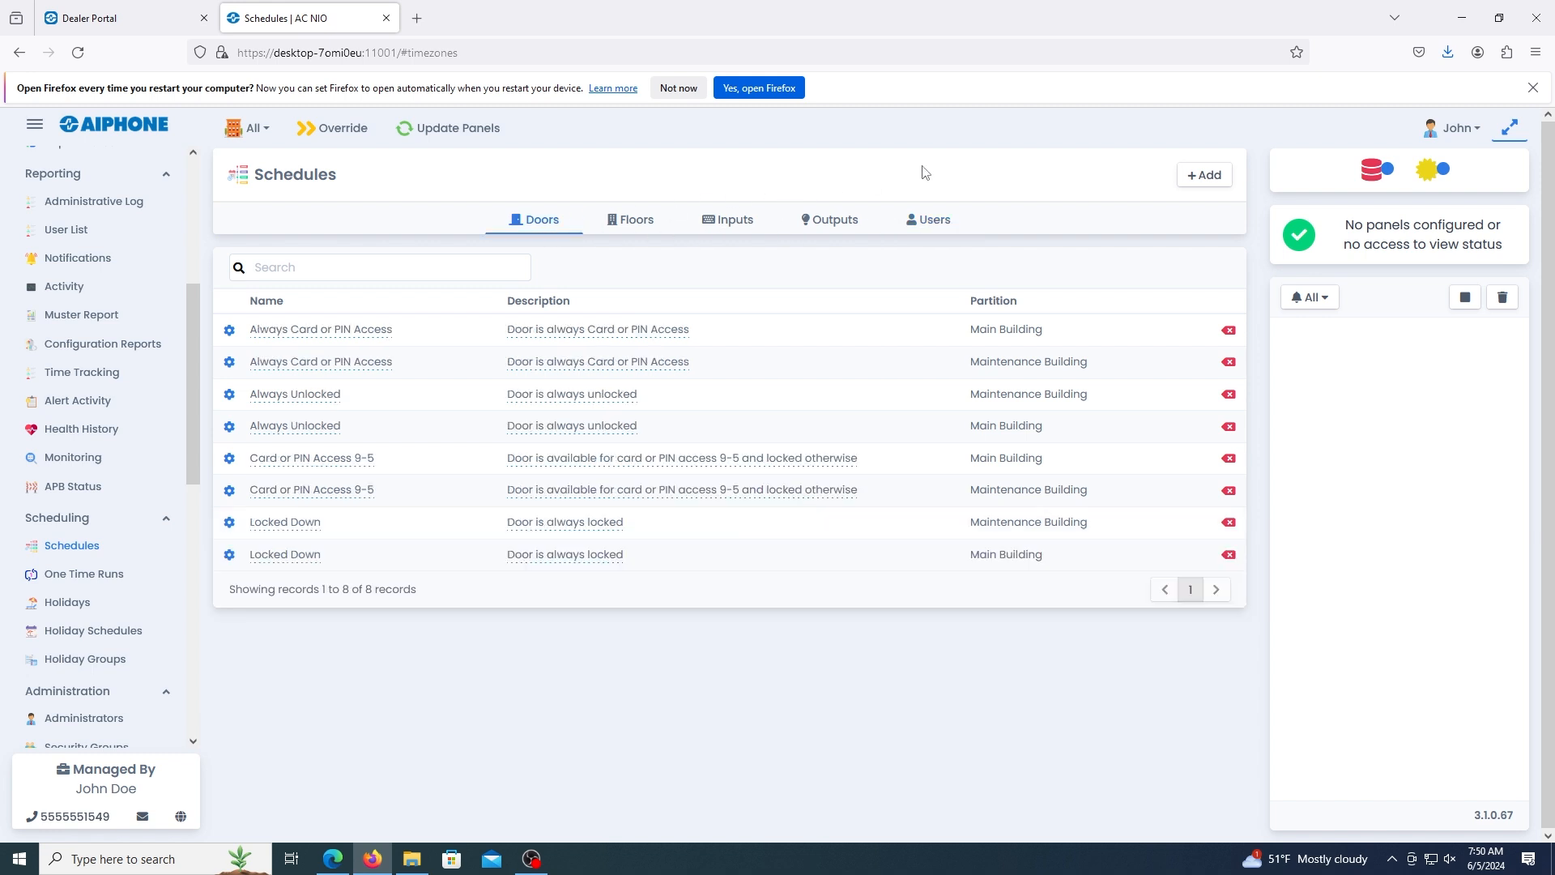
left_click(1199, 177)
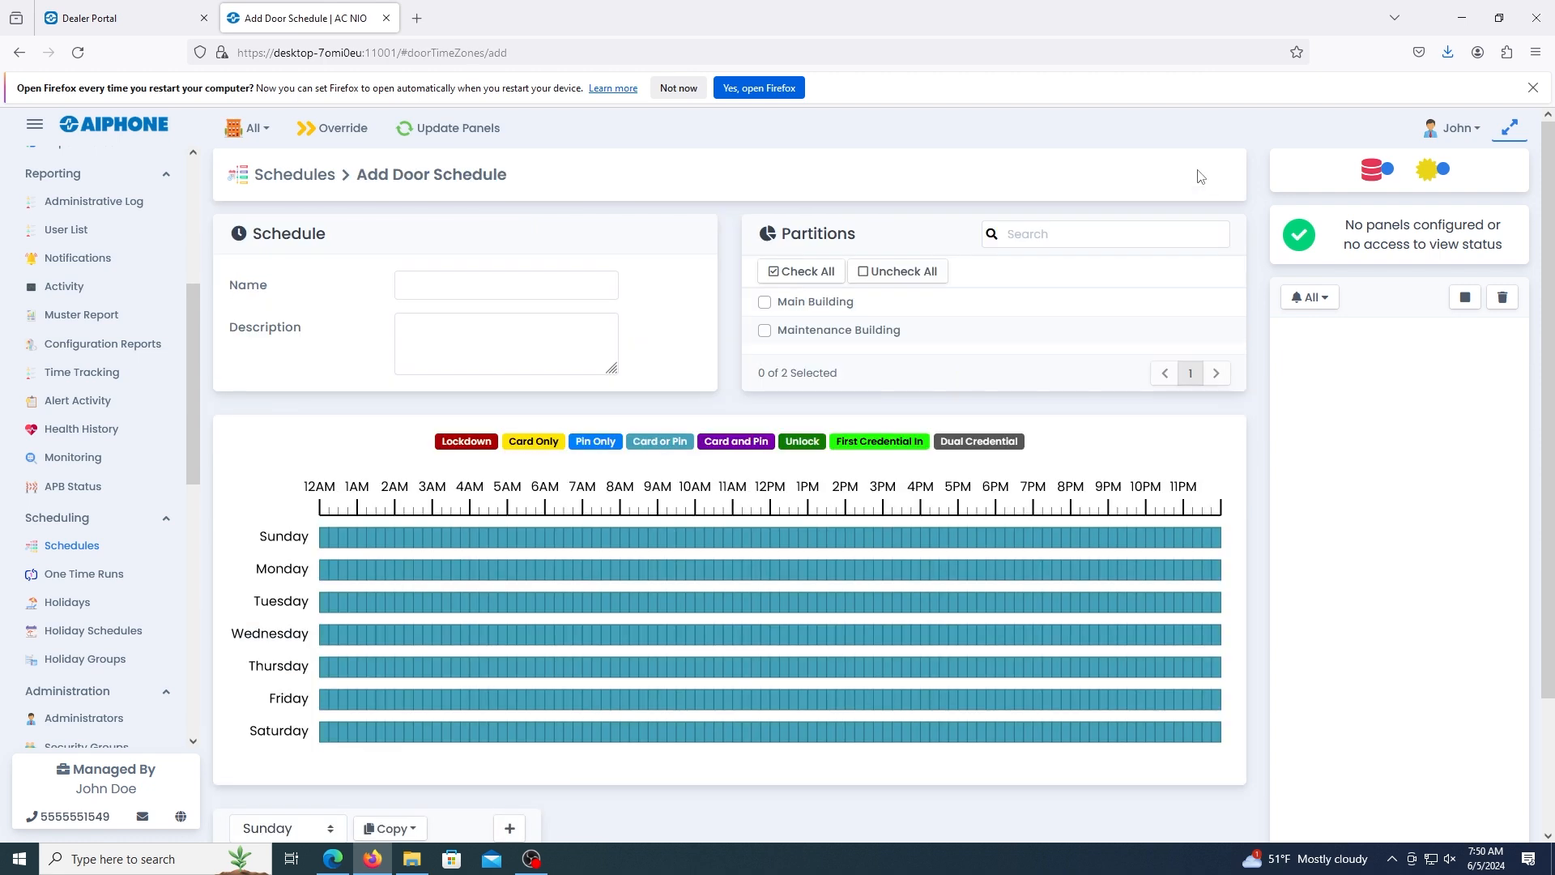
left_click(493, 295)
type("Front D")
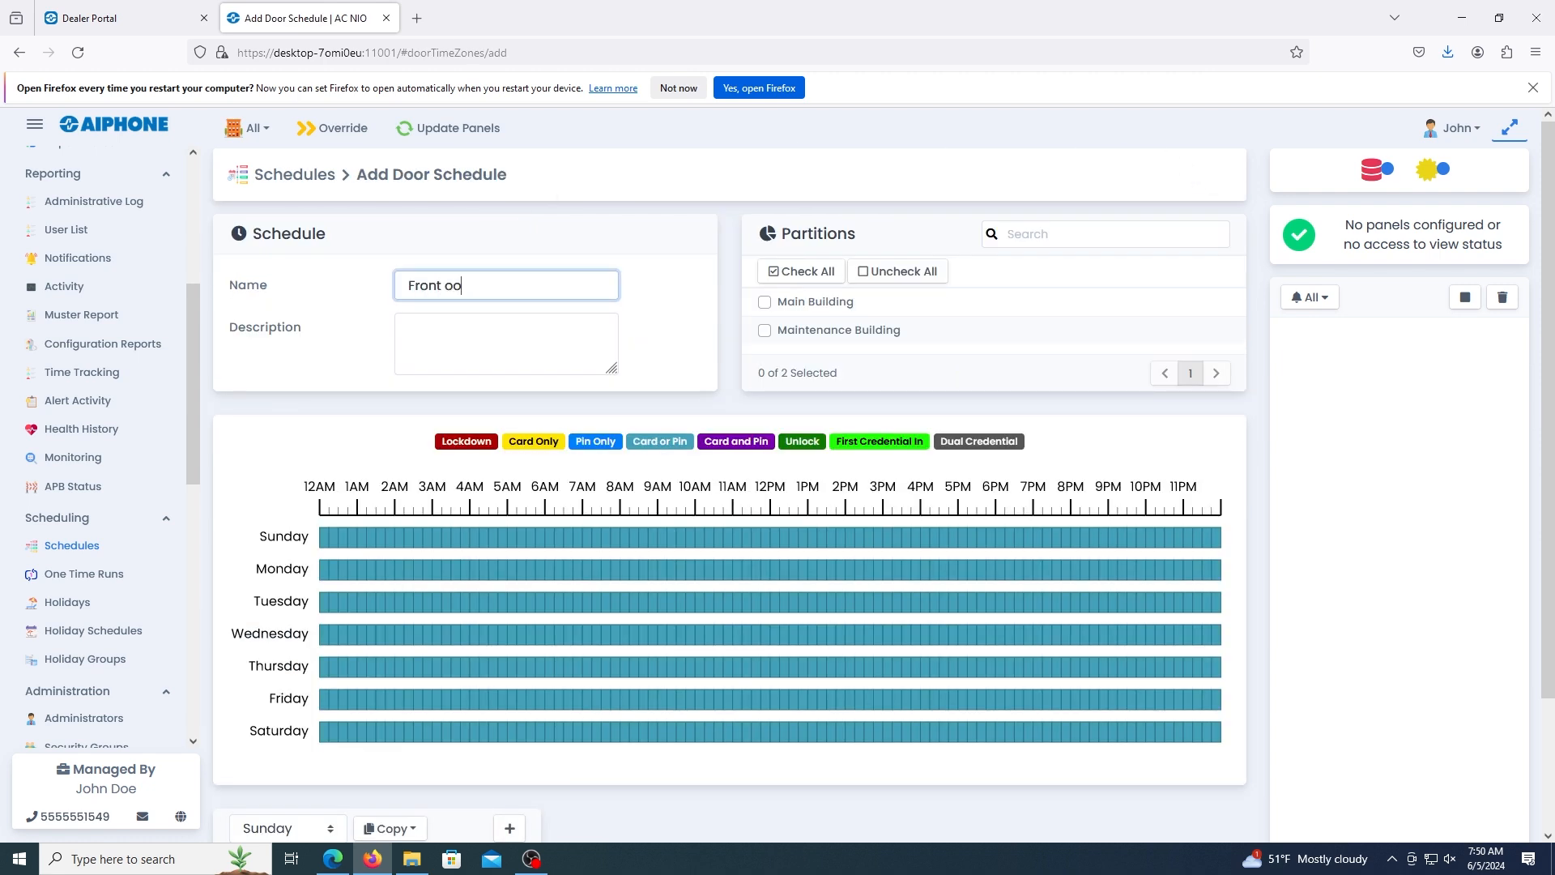
type("oor")
key("Tab")
type("M")
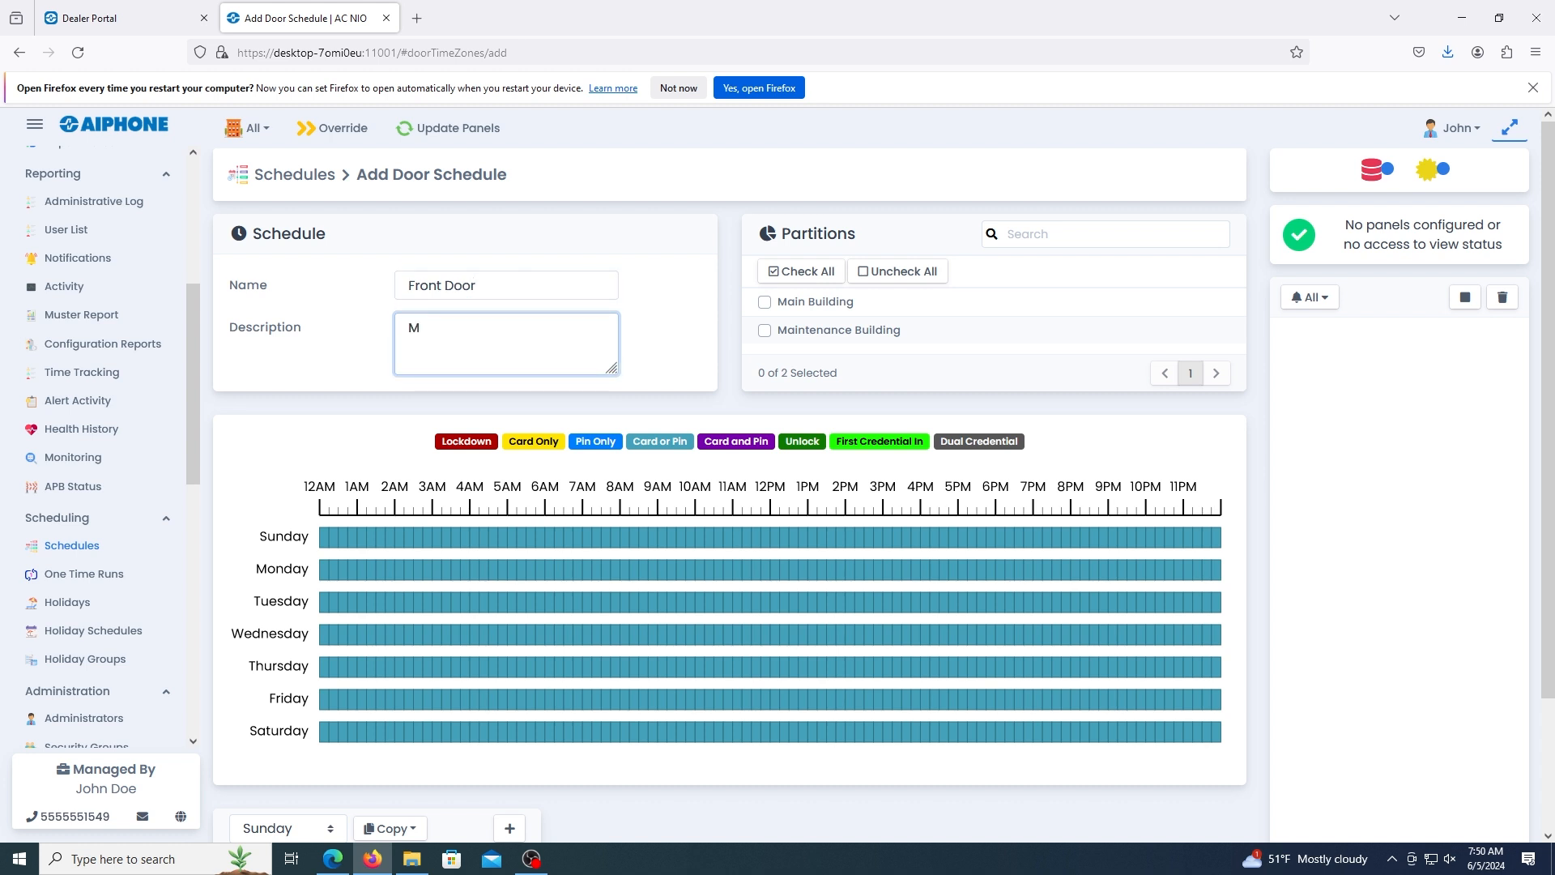
type("ain Entrance glass door")
left_click(765, 303)
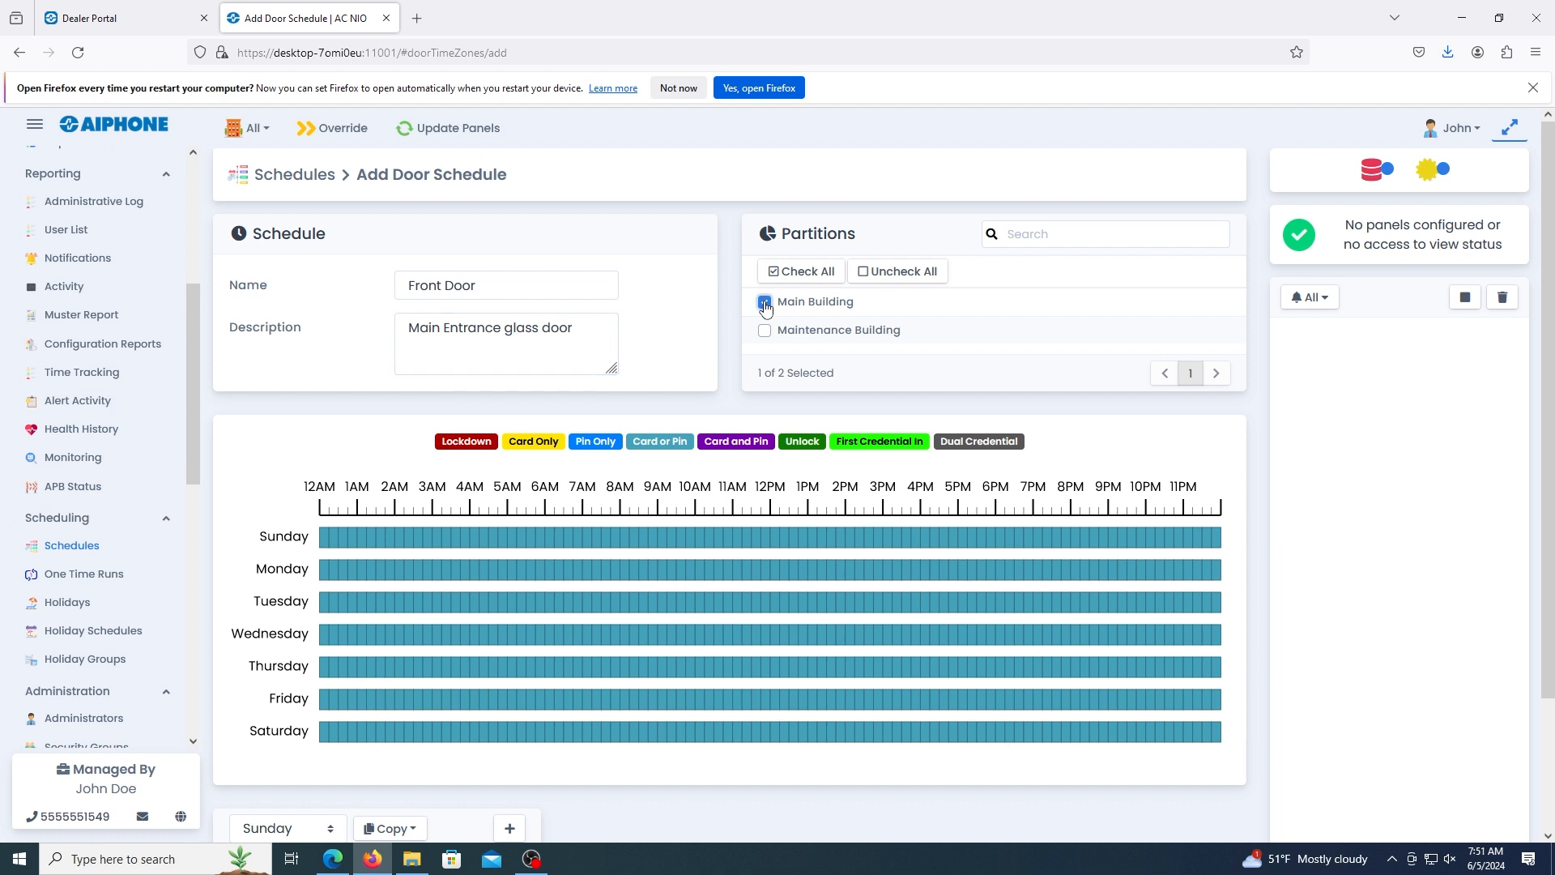
Set all of Sunday to Lockdown on the schedule grid and copy that day to Saturday.
scroll(692, 334, "down", 3)
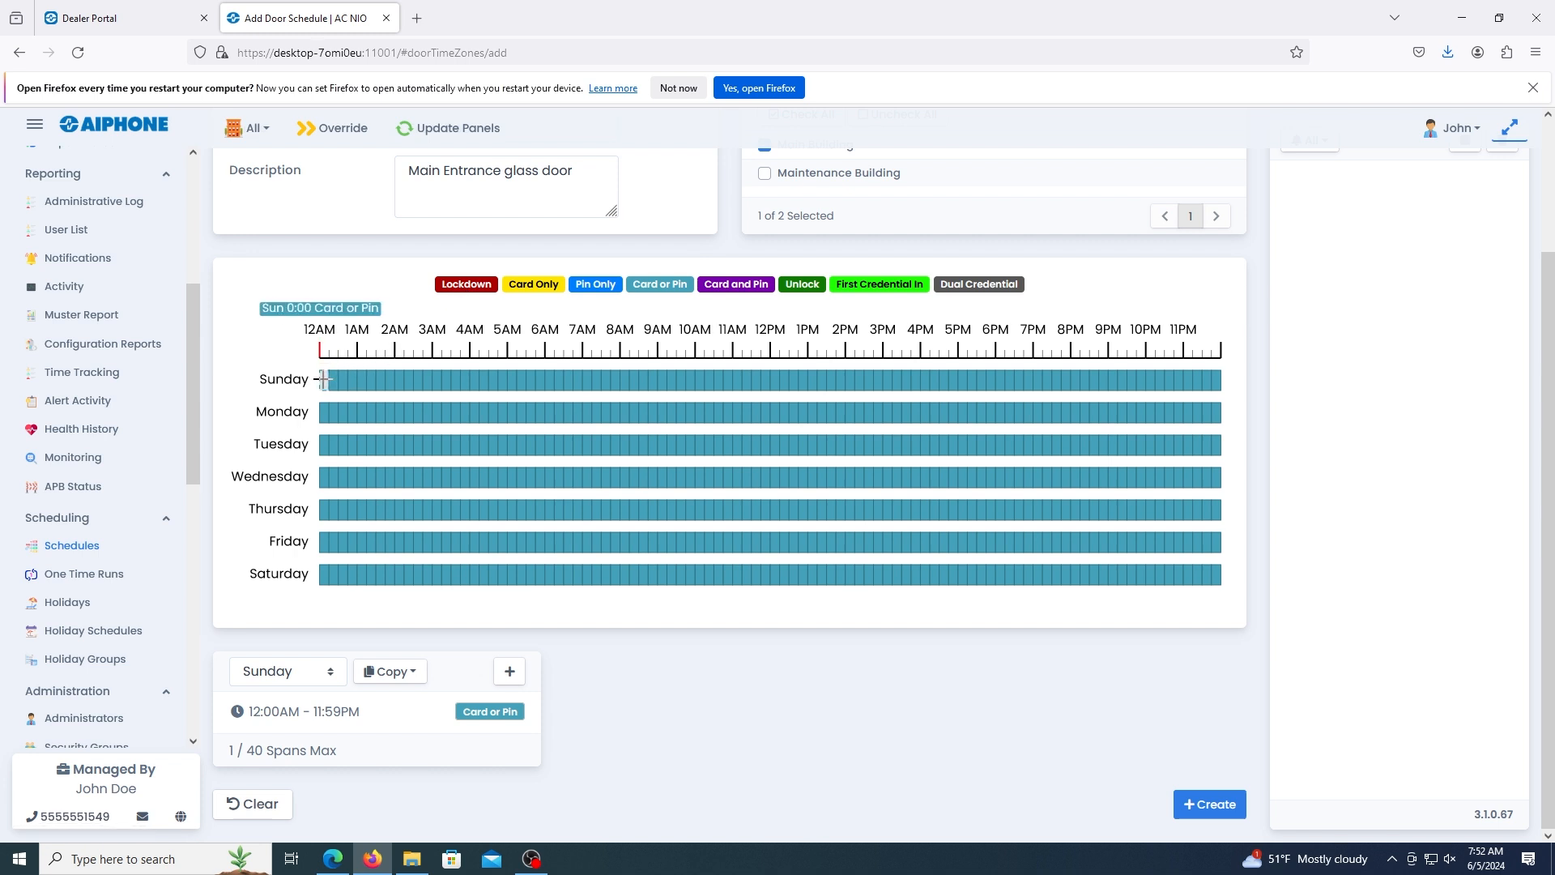
mouse_move(323, 380)
left_mouse_down()
mouse_move(1138, 367)
mouse_move(1216, 392)
mouse_move(1206, 544)
mouse_move(1225, 380)
left_mouse_up()
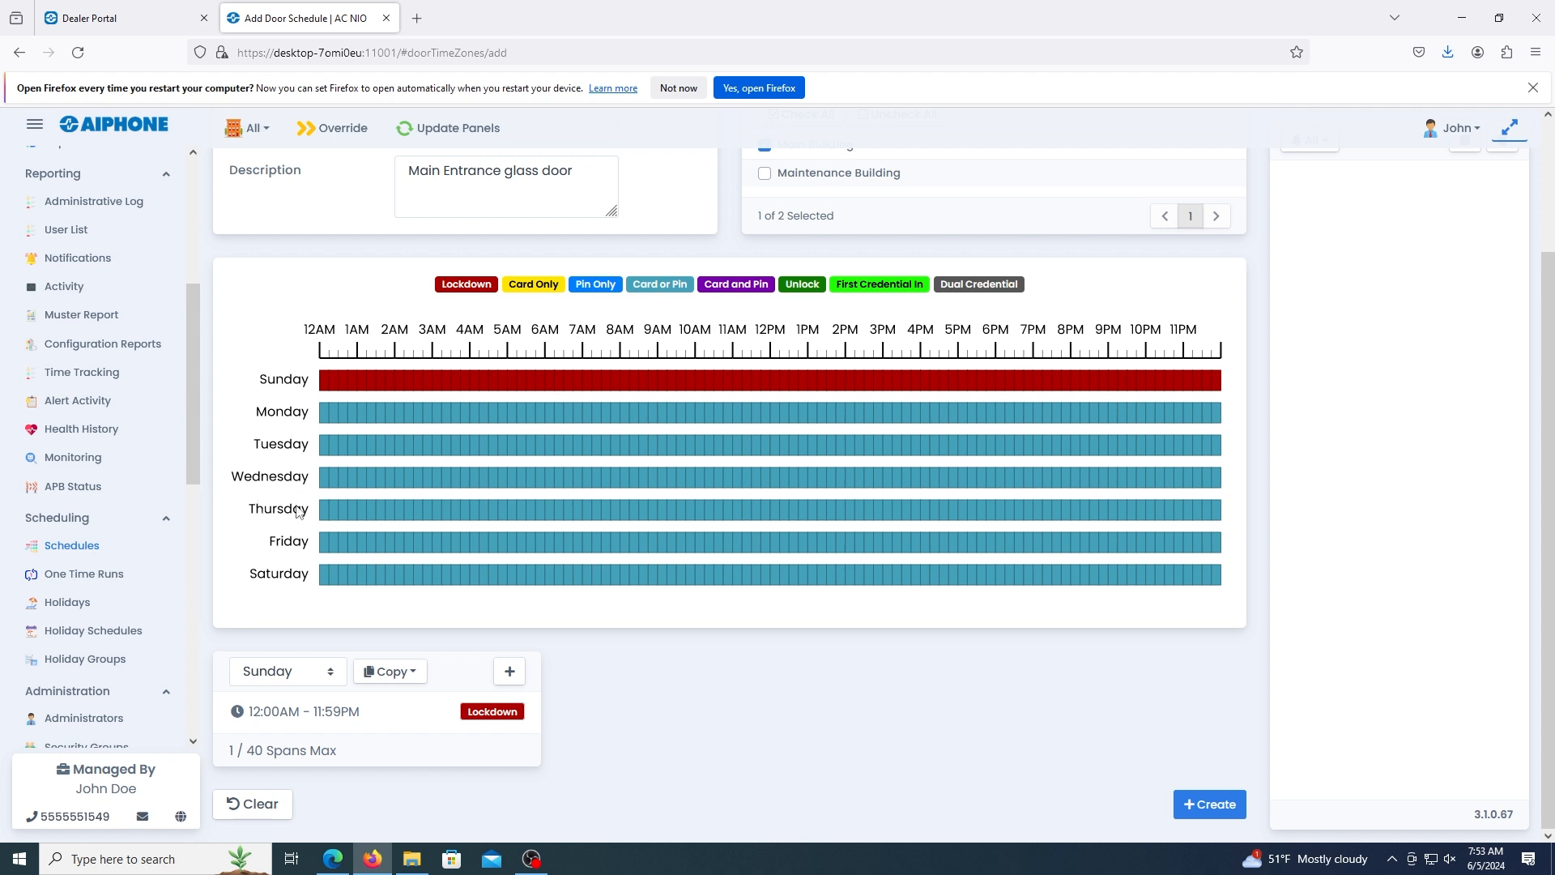
left_click(412, 677)
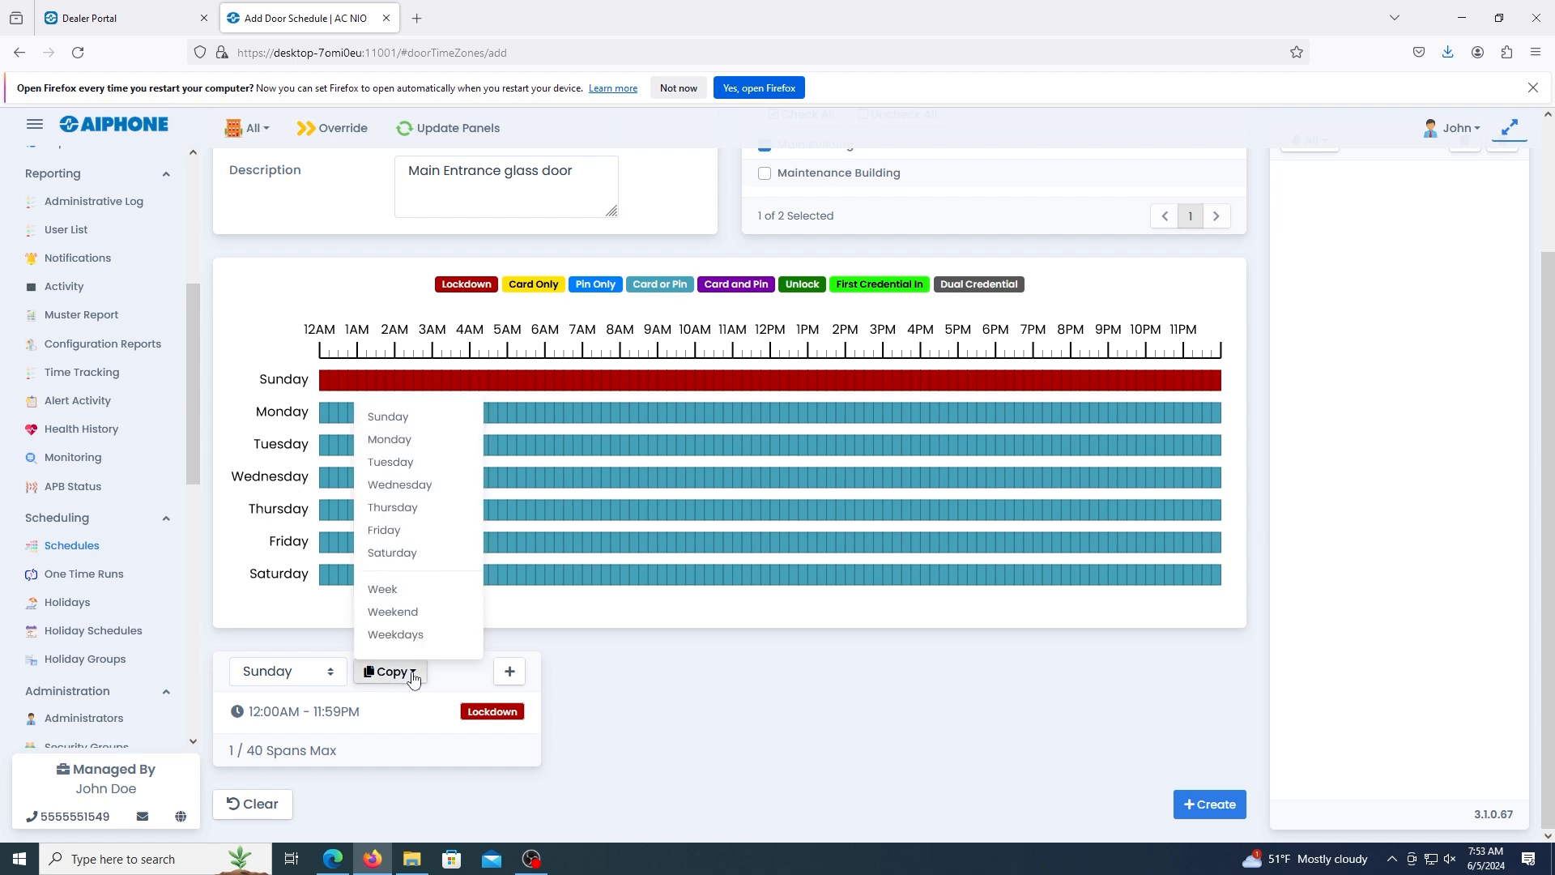
left_click(392, 552)
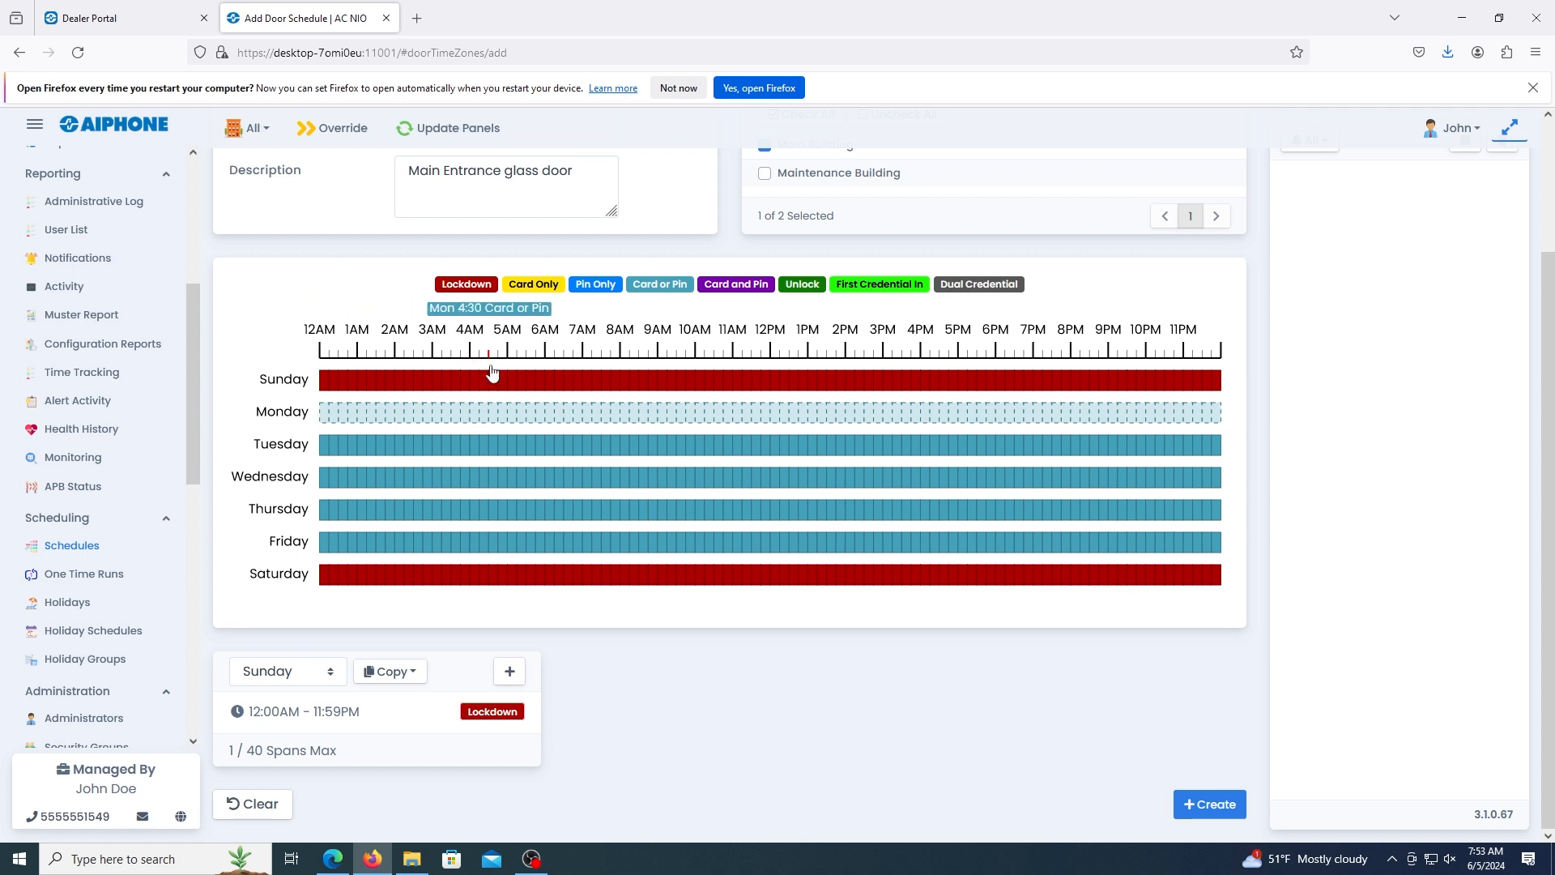
Paint Monday as Lockdown from 12:00 AM to about 7:14 AM and from 7:00 PM to 11:59 PM.
left_click_drag(323, 412, 592, 422)
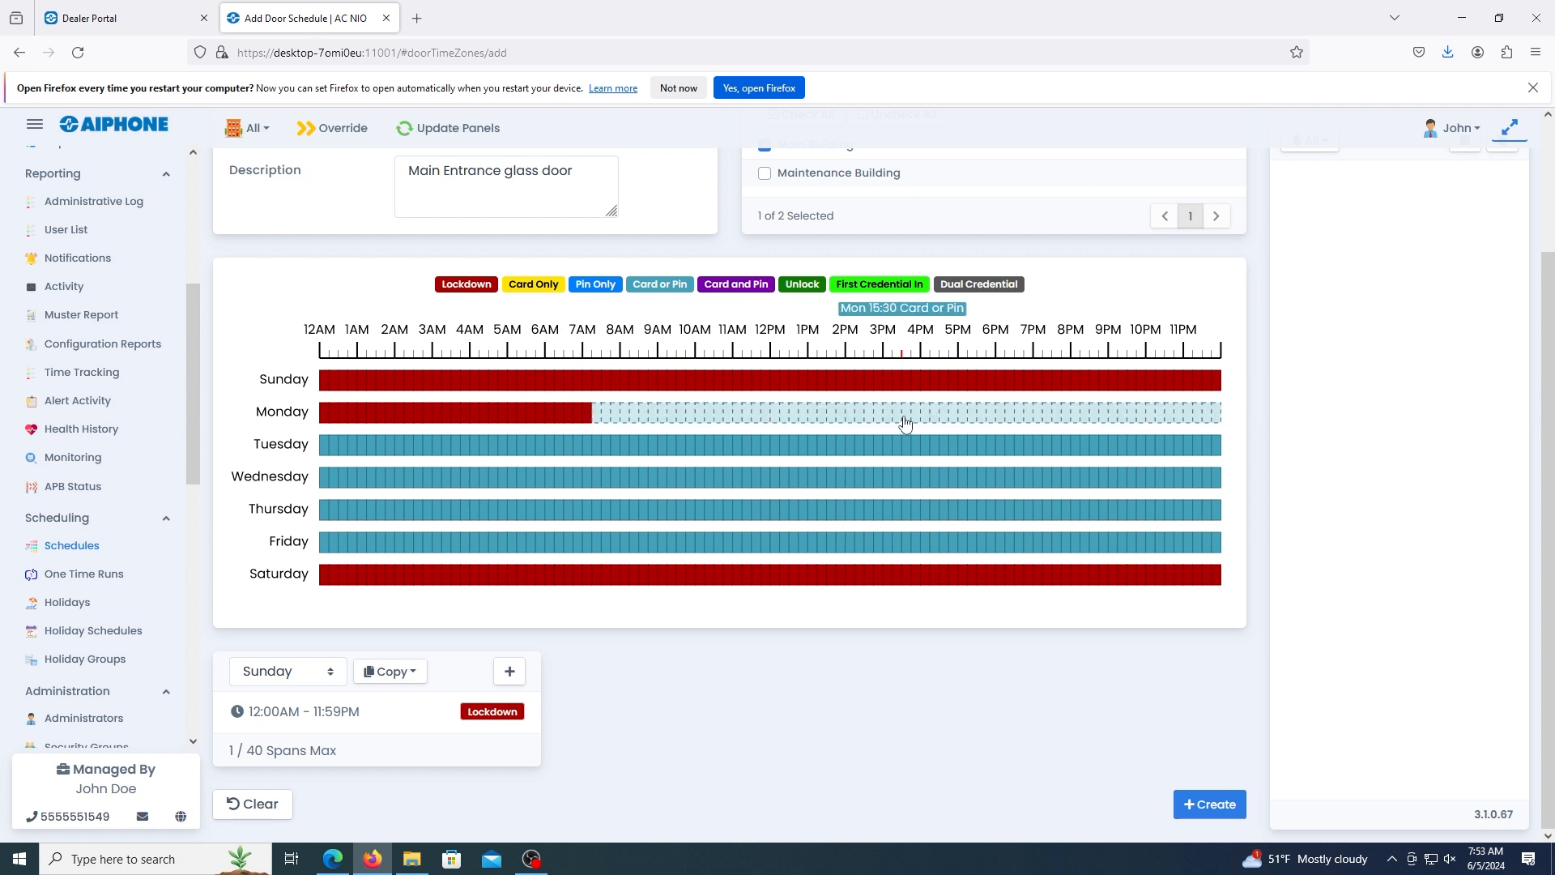
left_click_drag(1039, 415, 1218, 418)
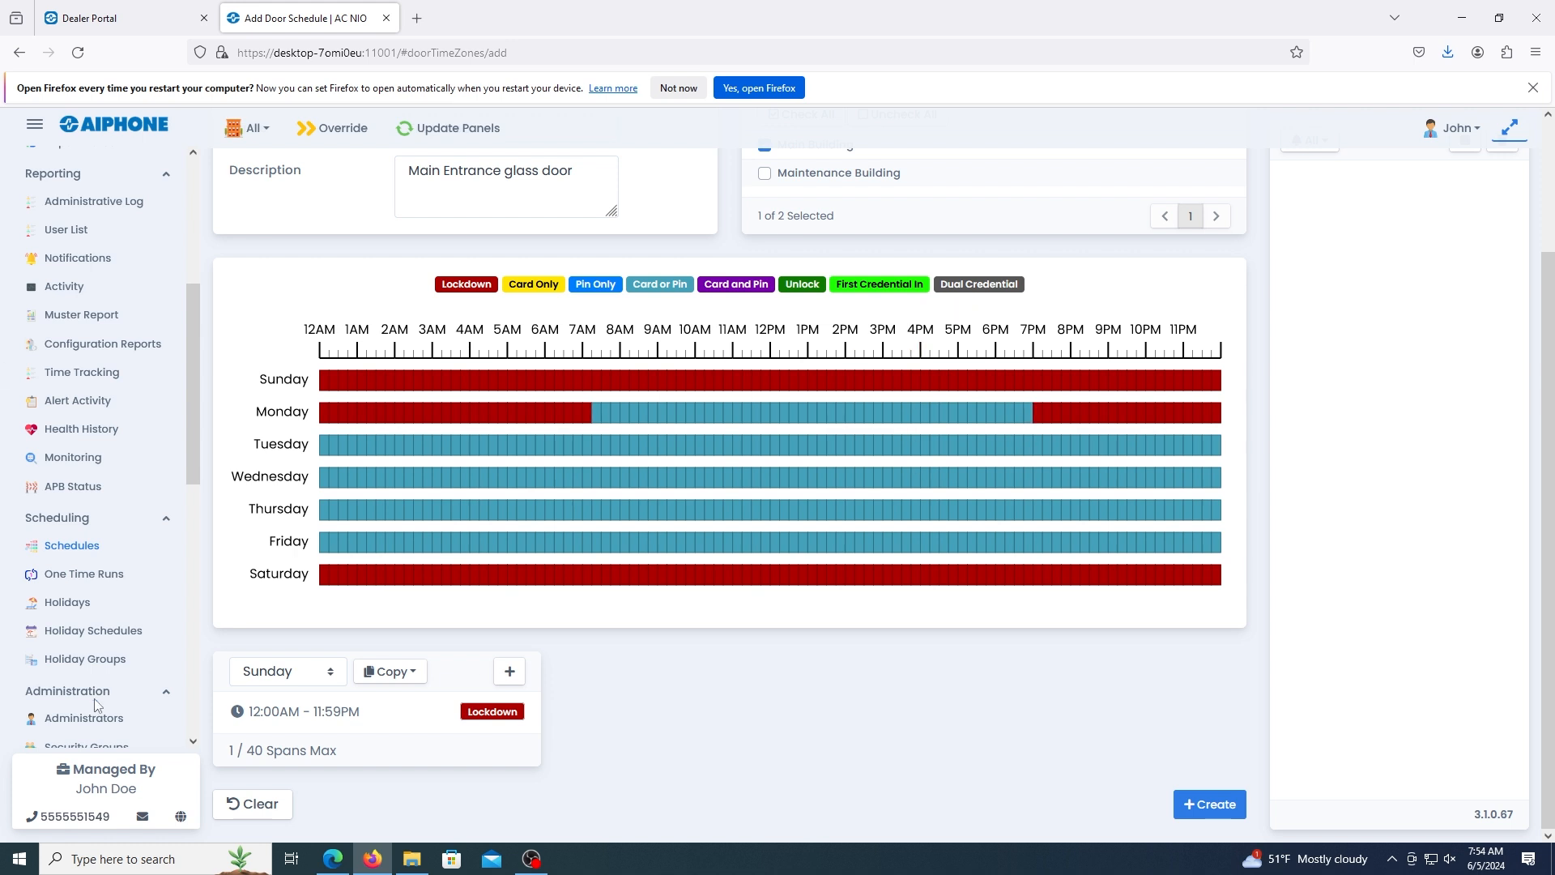
Set the stop time of Monday's early-morning Lockdown span to 6:59 AM.
left_click(267, 672)
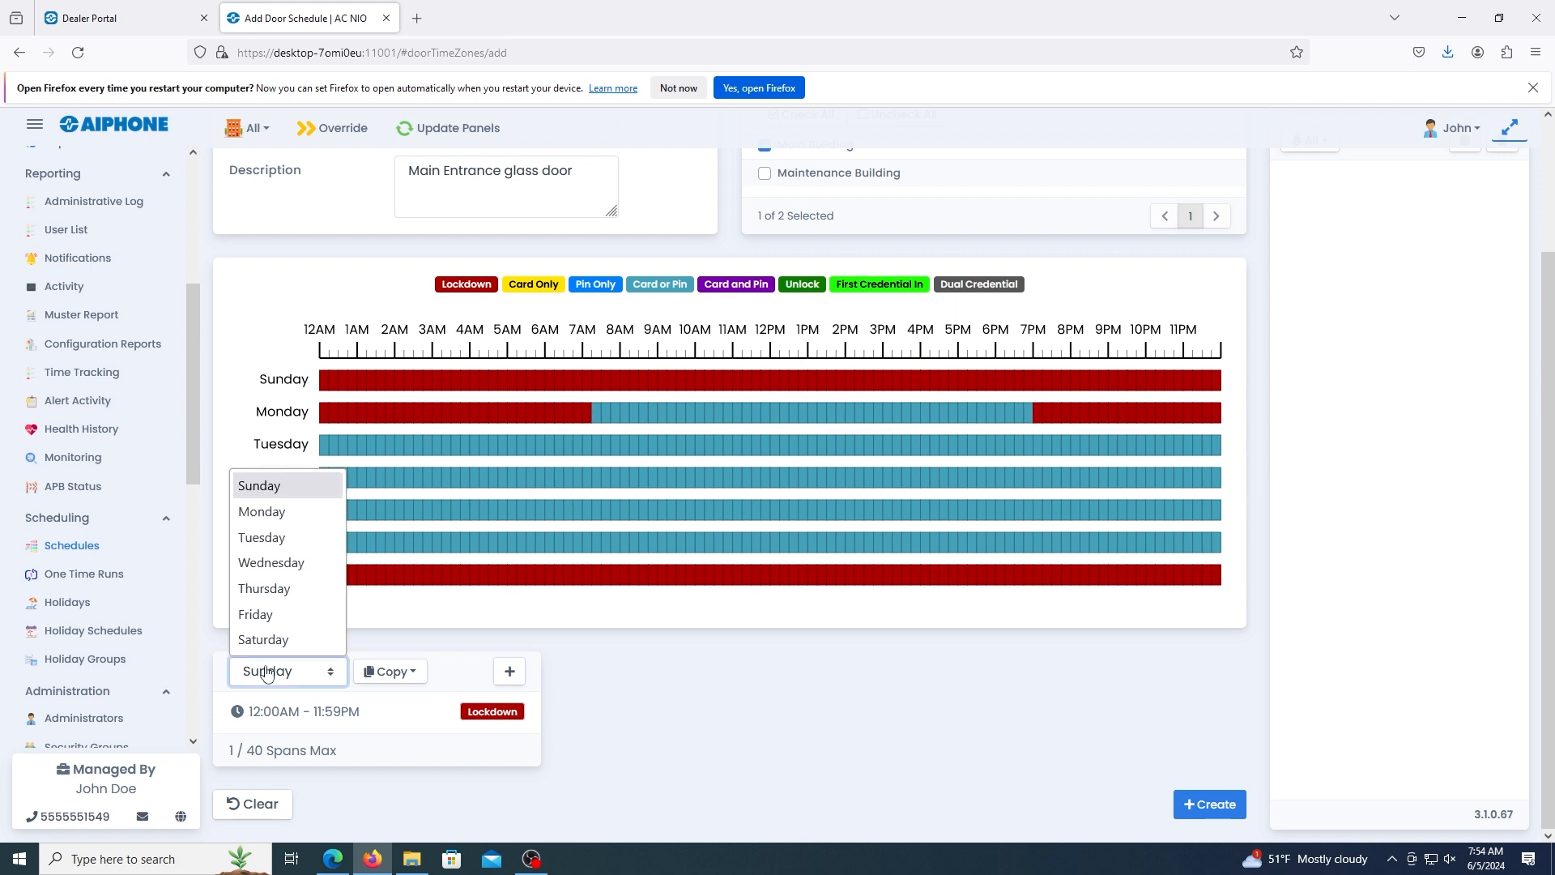
left_click(285, 513)
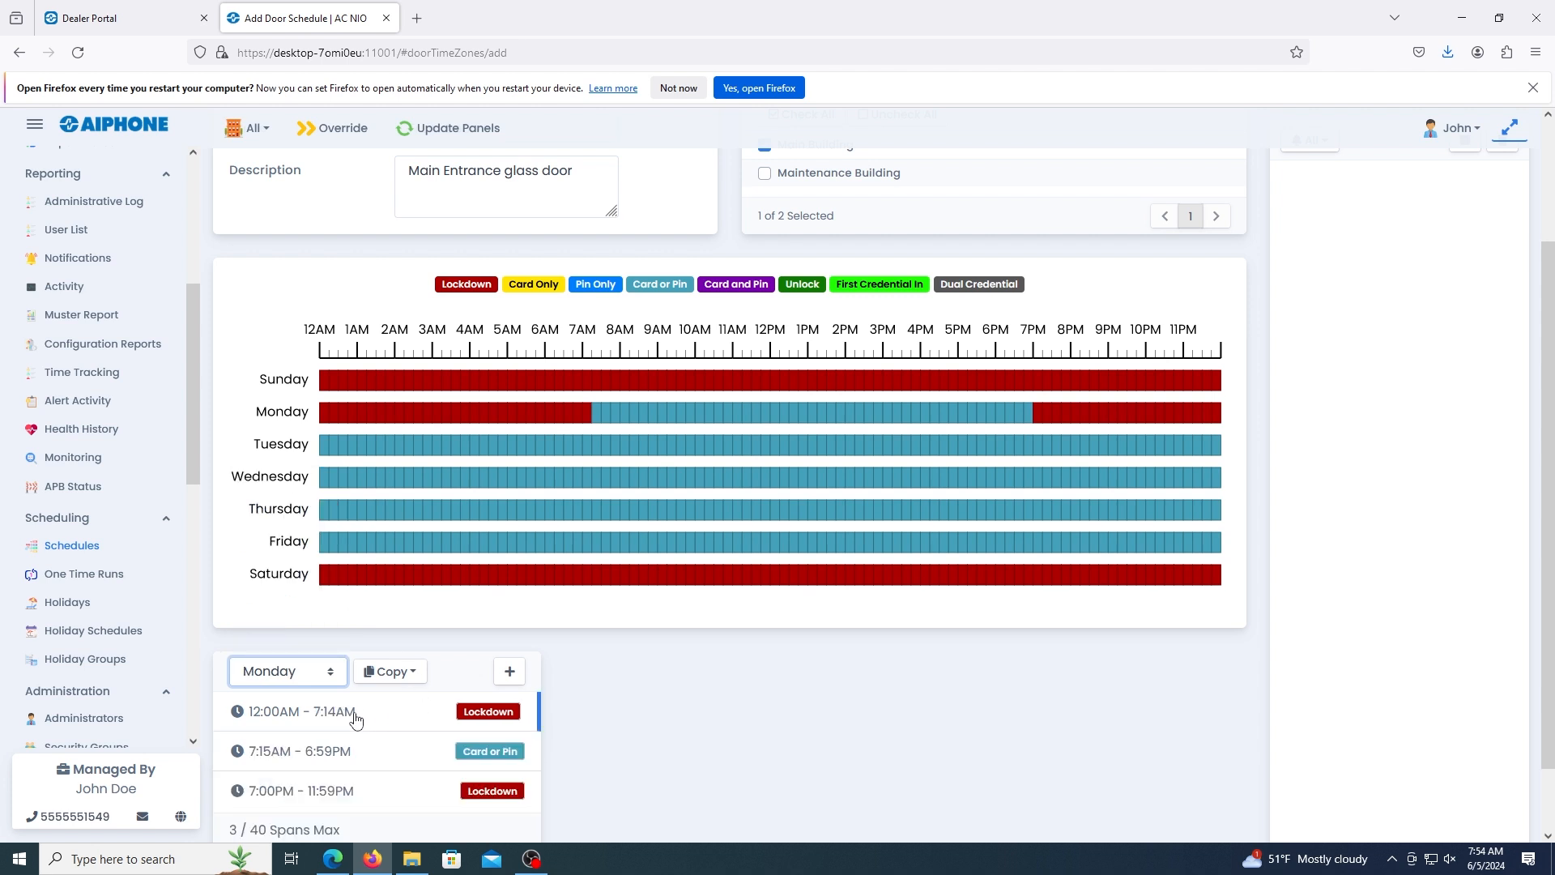
left_click(321, 712)
scroll(381, 709, "down", 1)
left_click(749, 734)
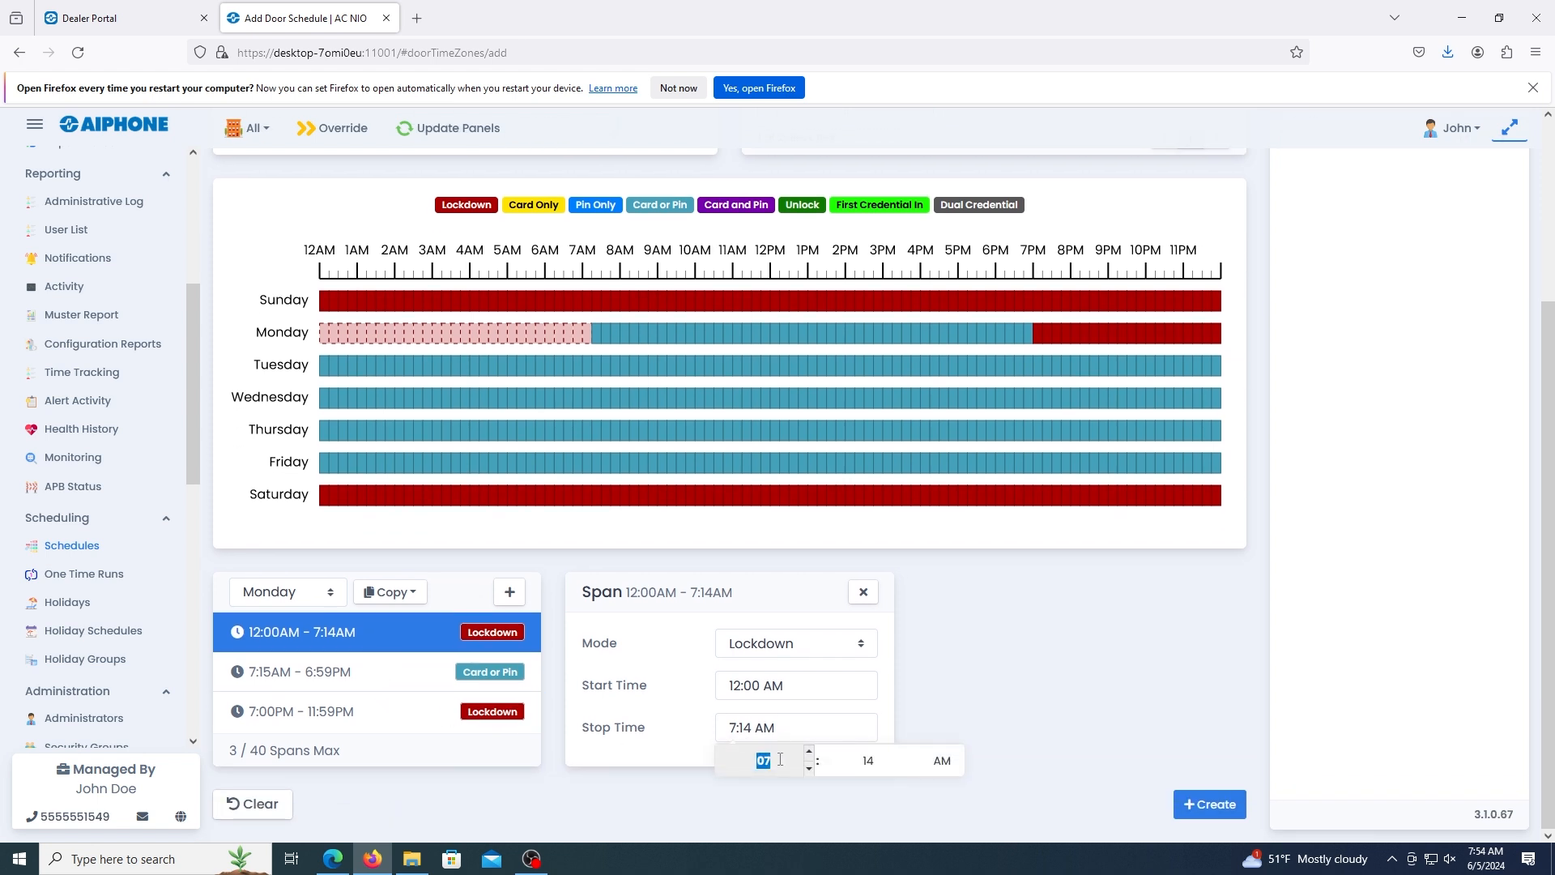
type("06")
key("Tab")
type("59")
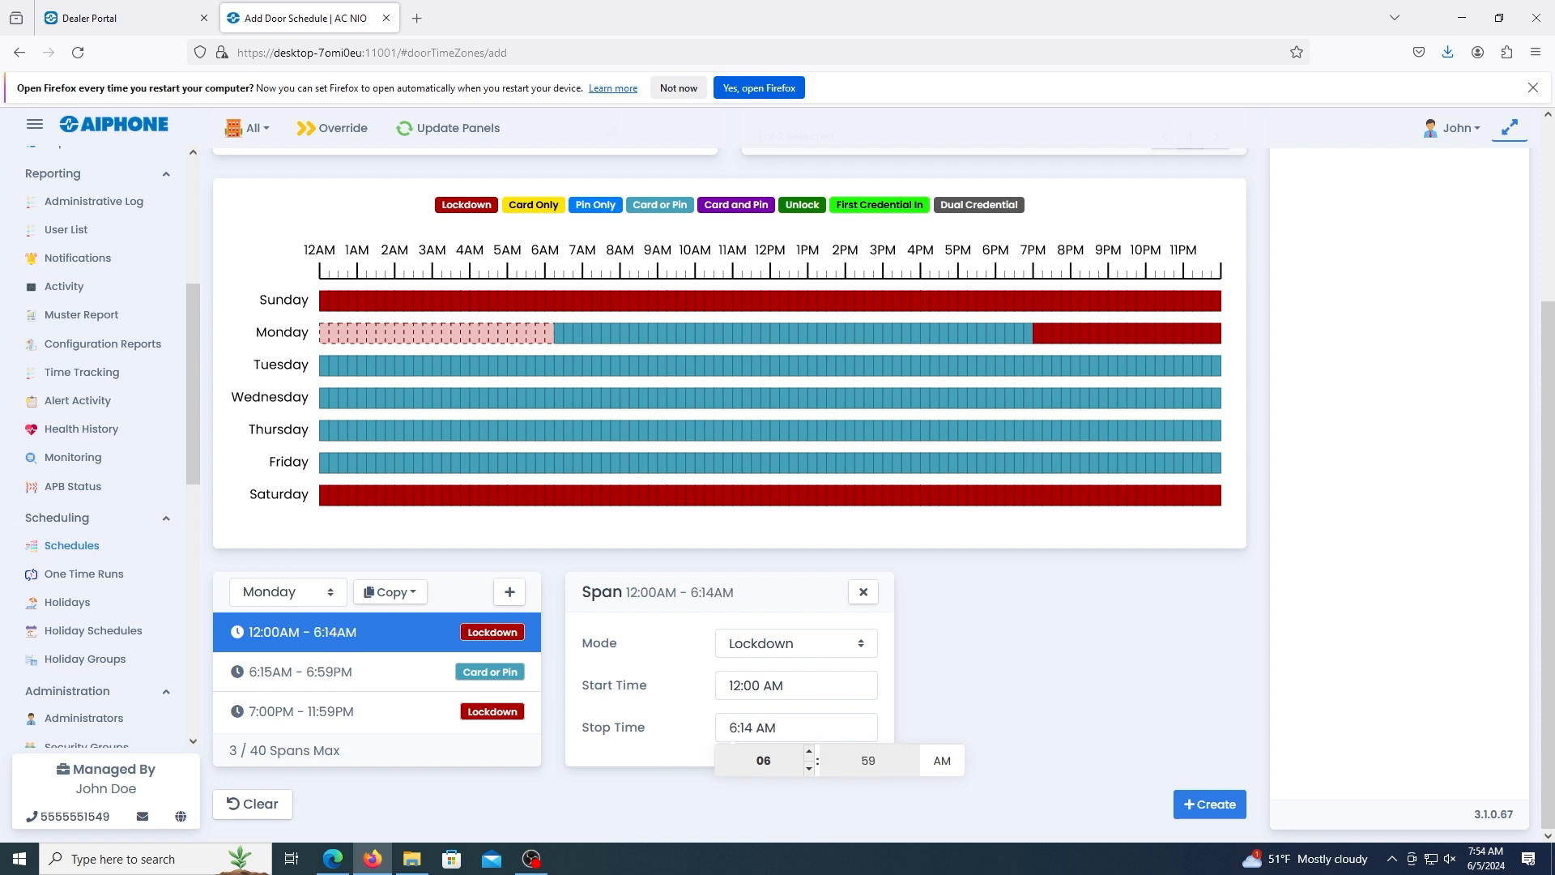
left_click(938, 695)
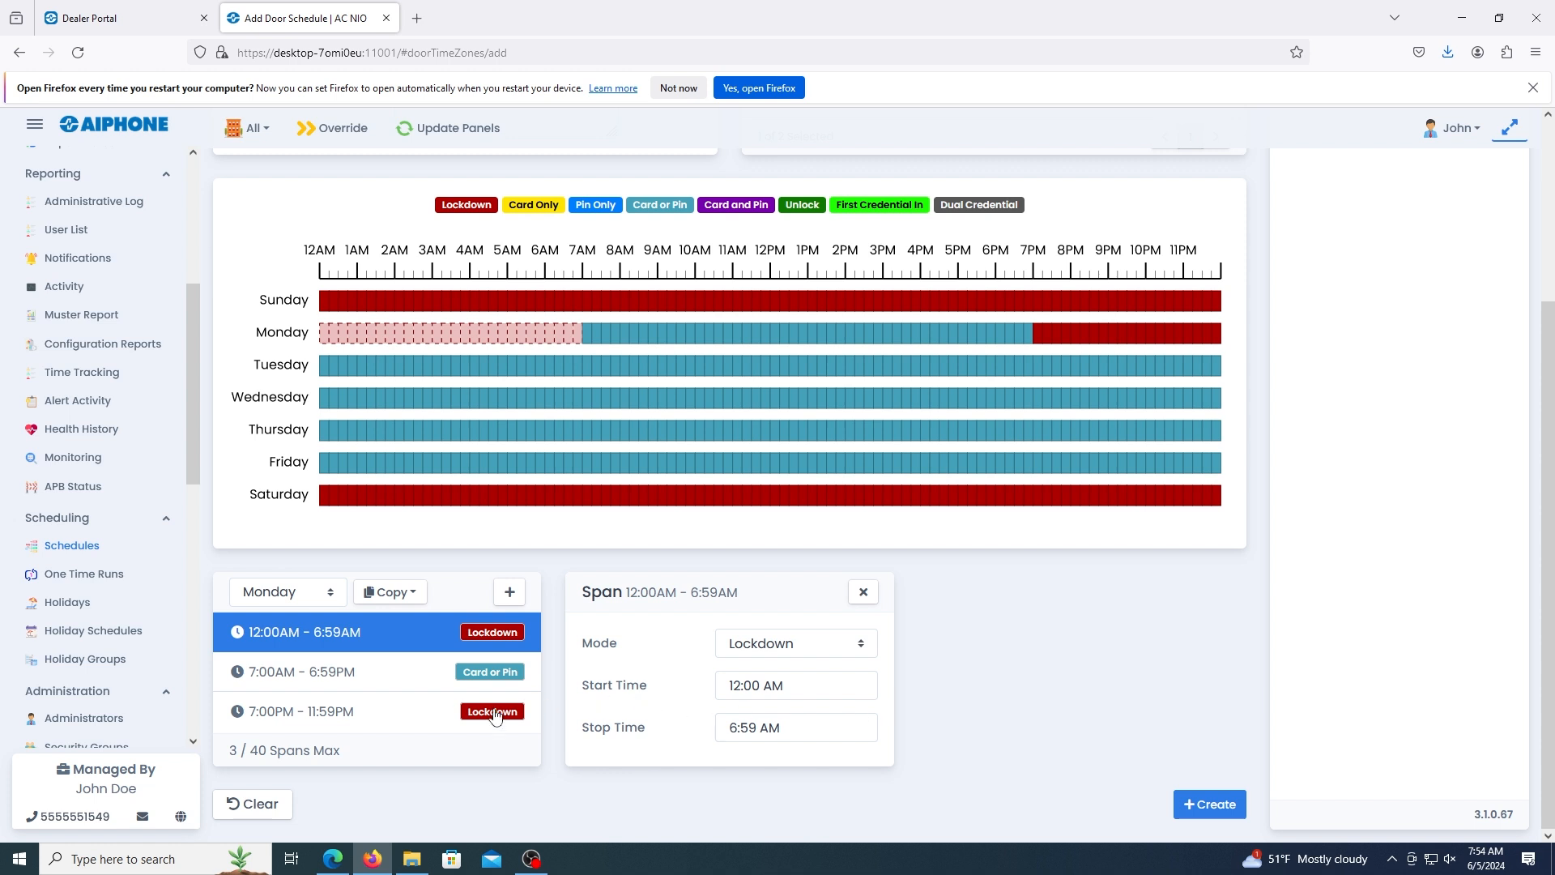
Check Monday's evening Lockdown span and copy Monday's schedule to all weekdays.
left_click(400, 716)
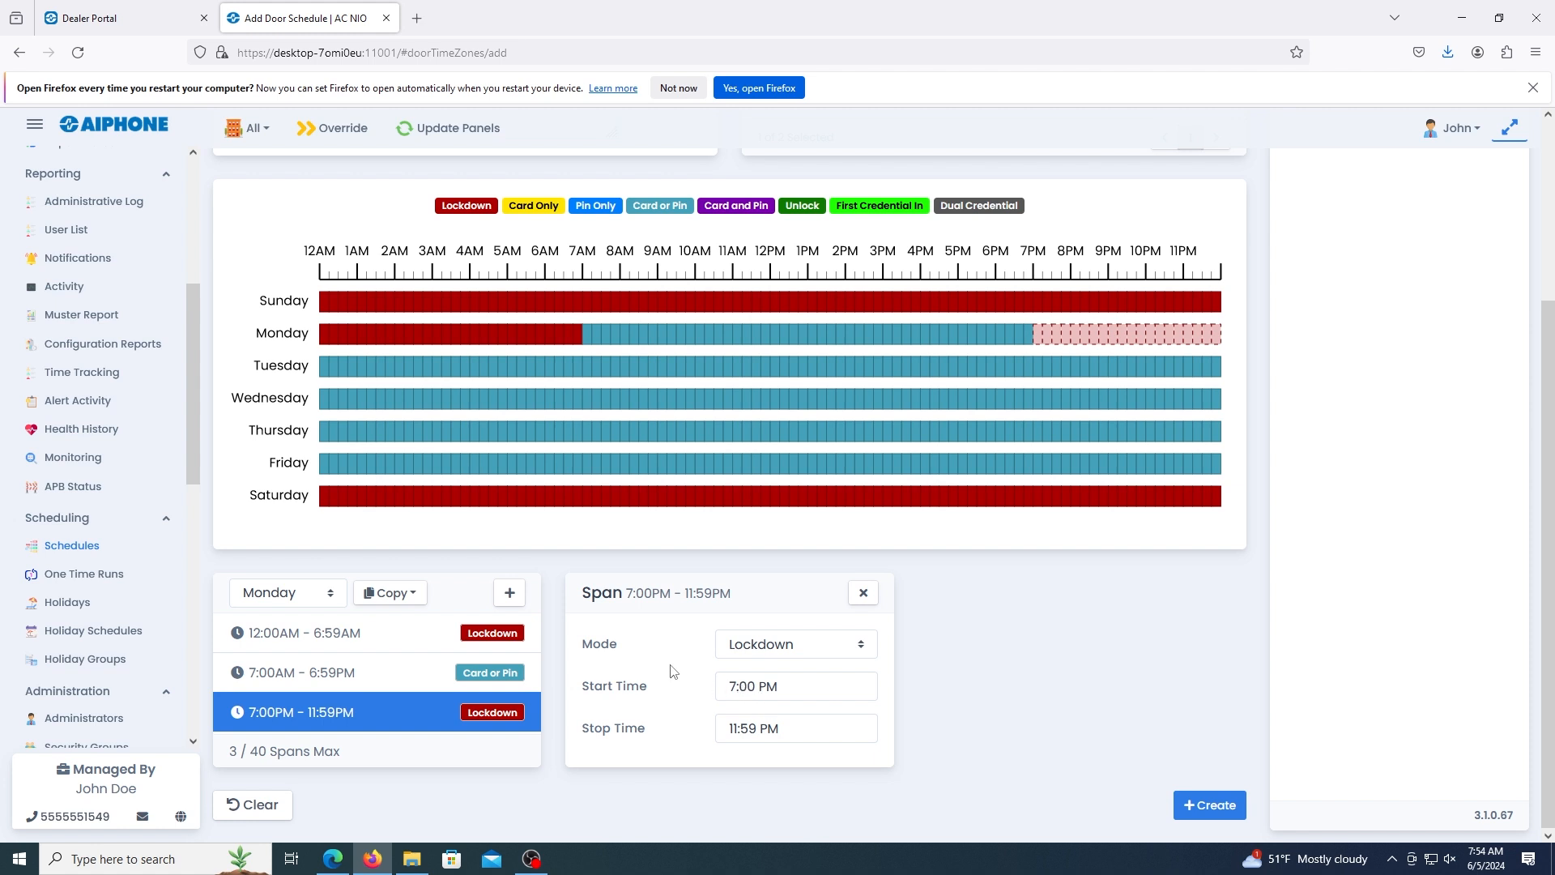
left_click(393, 595)
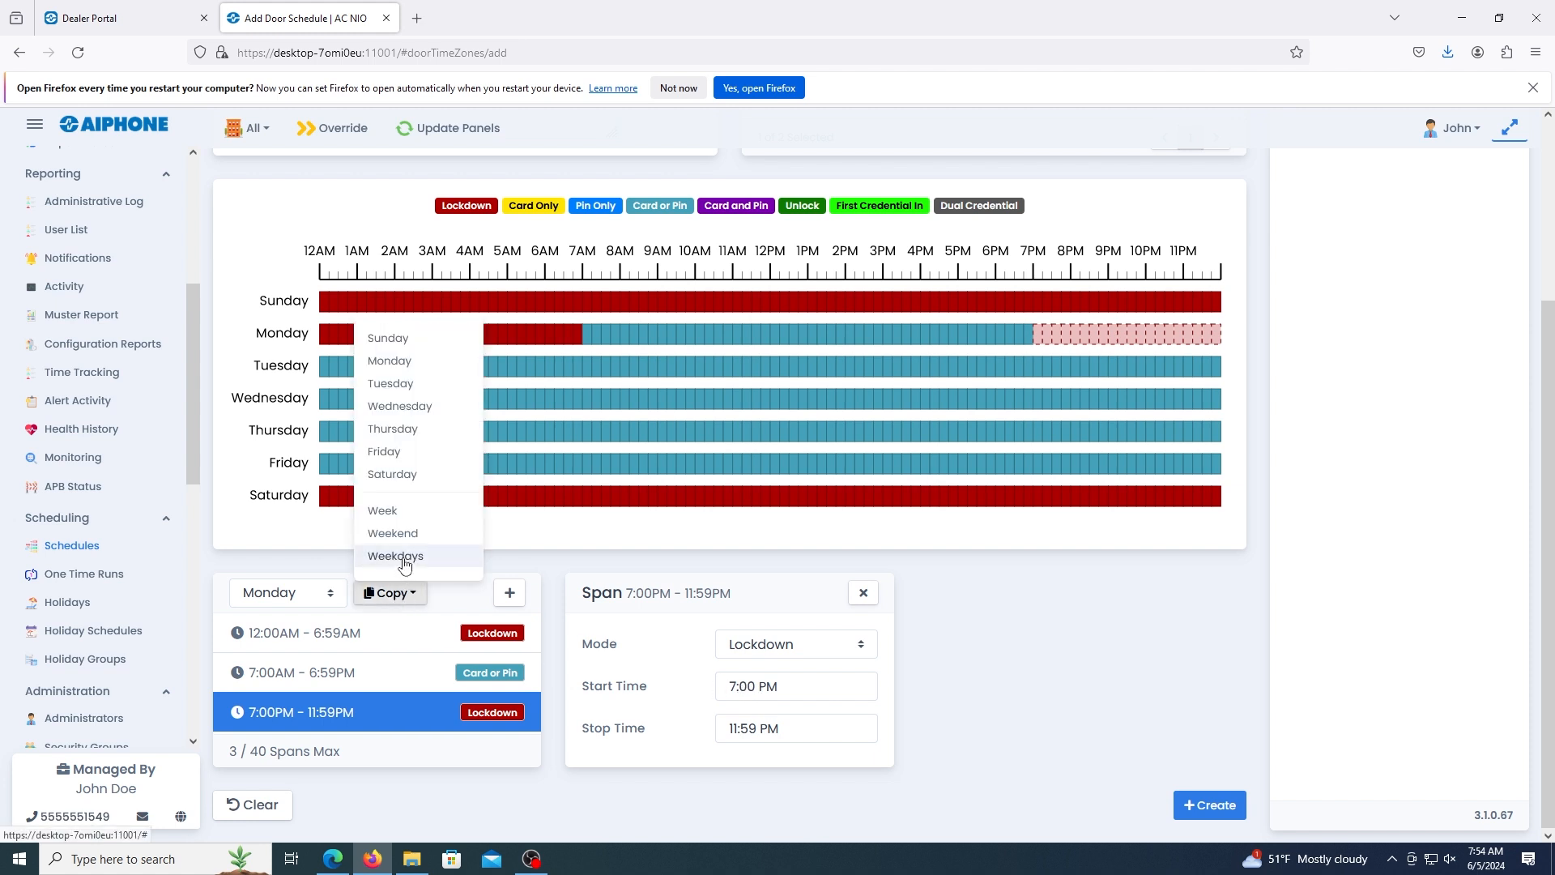
left_click(403, 558)
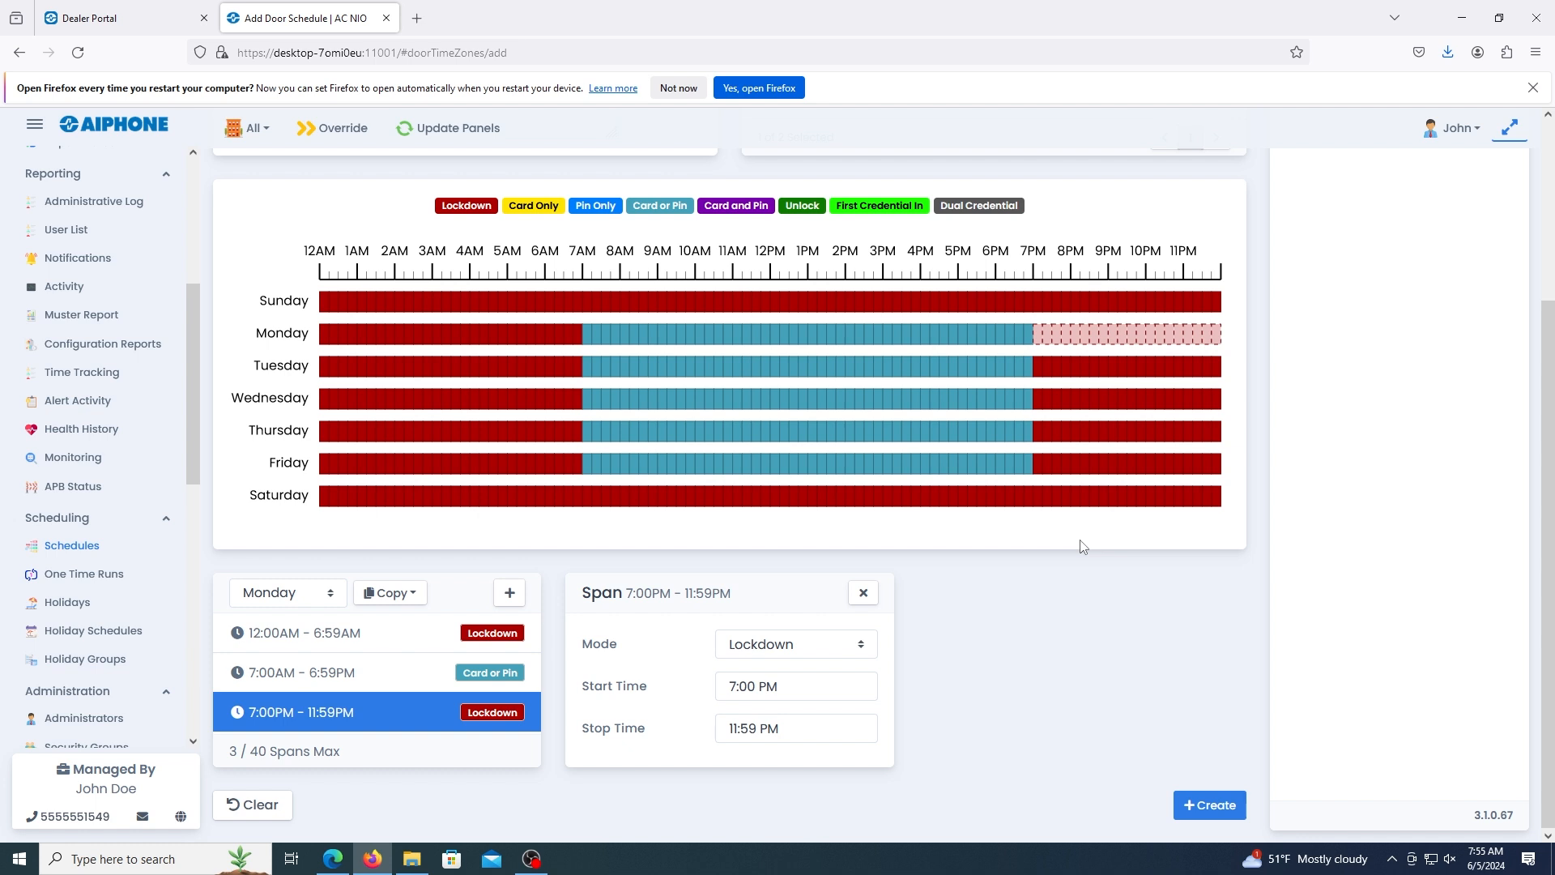
Open the form for adding a Monday span and look at its mode choices and start and stop time entries.
left_click(510, 594)
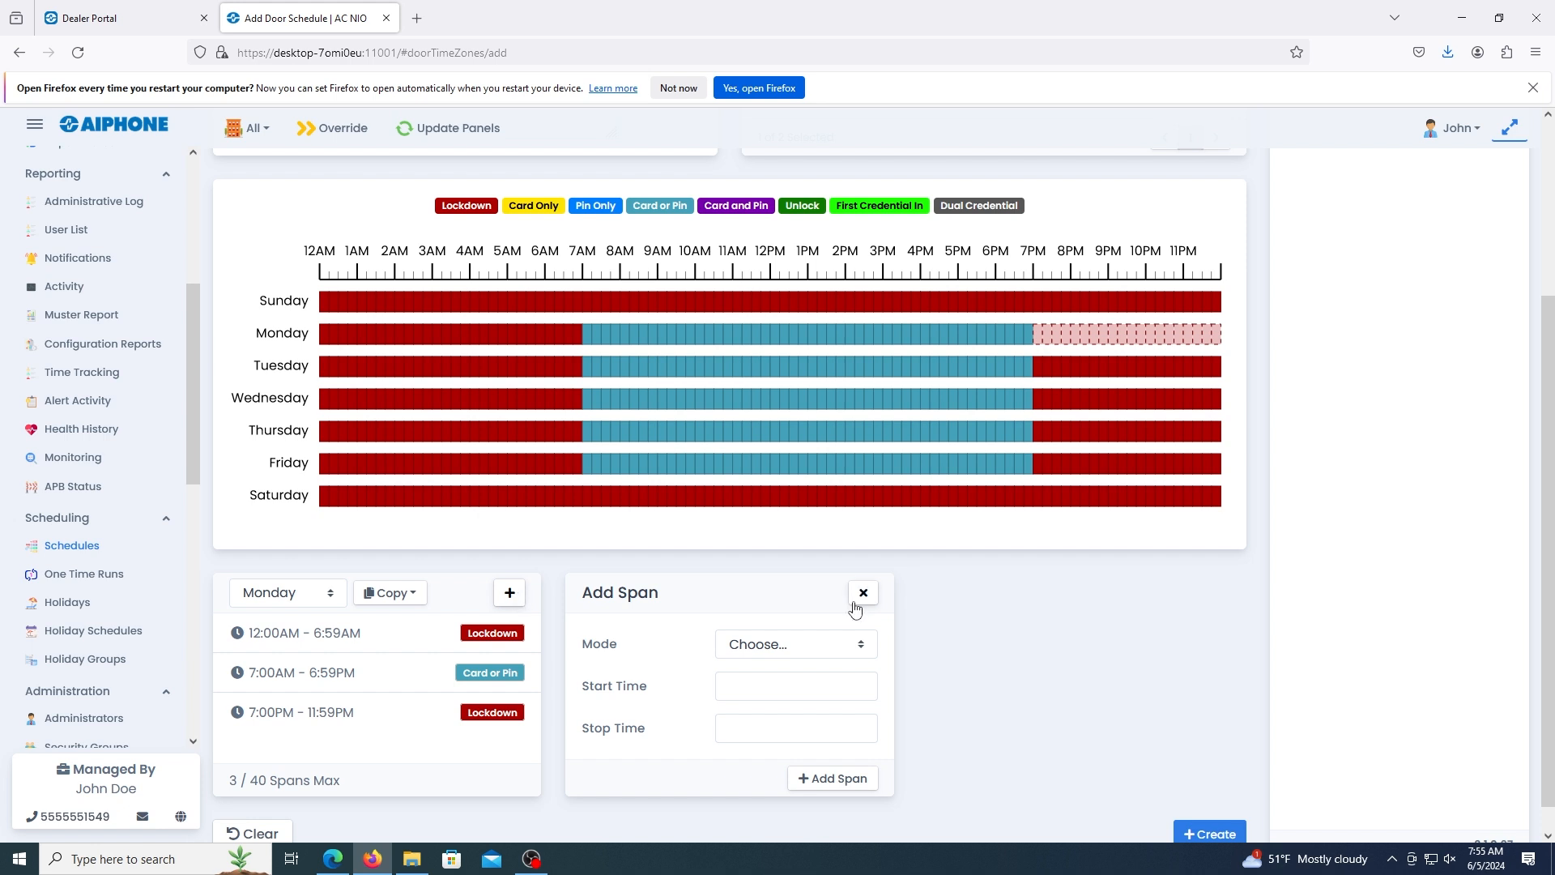
left_click(826, 648)
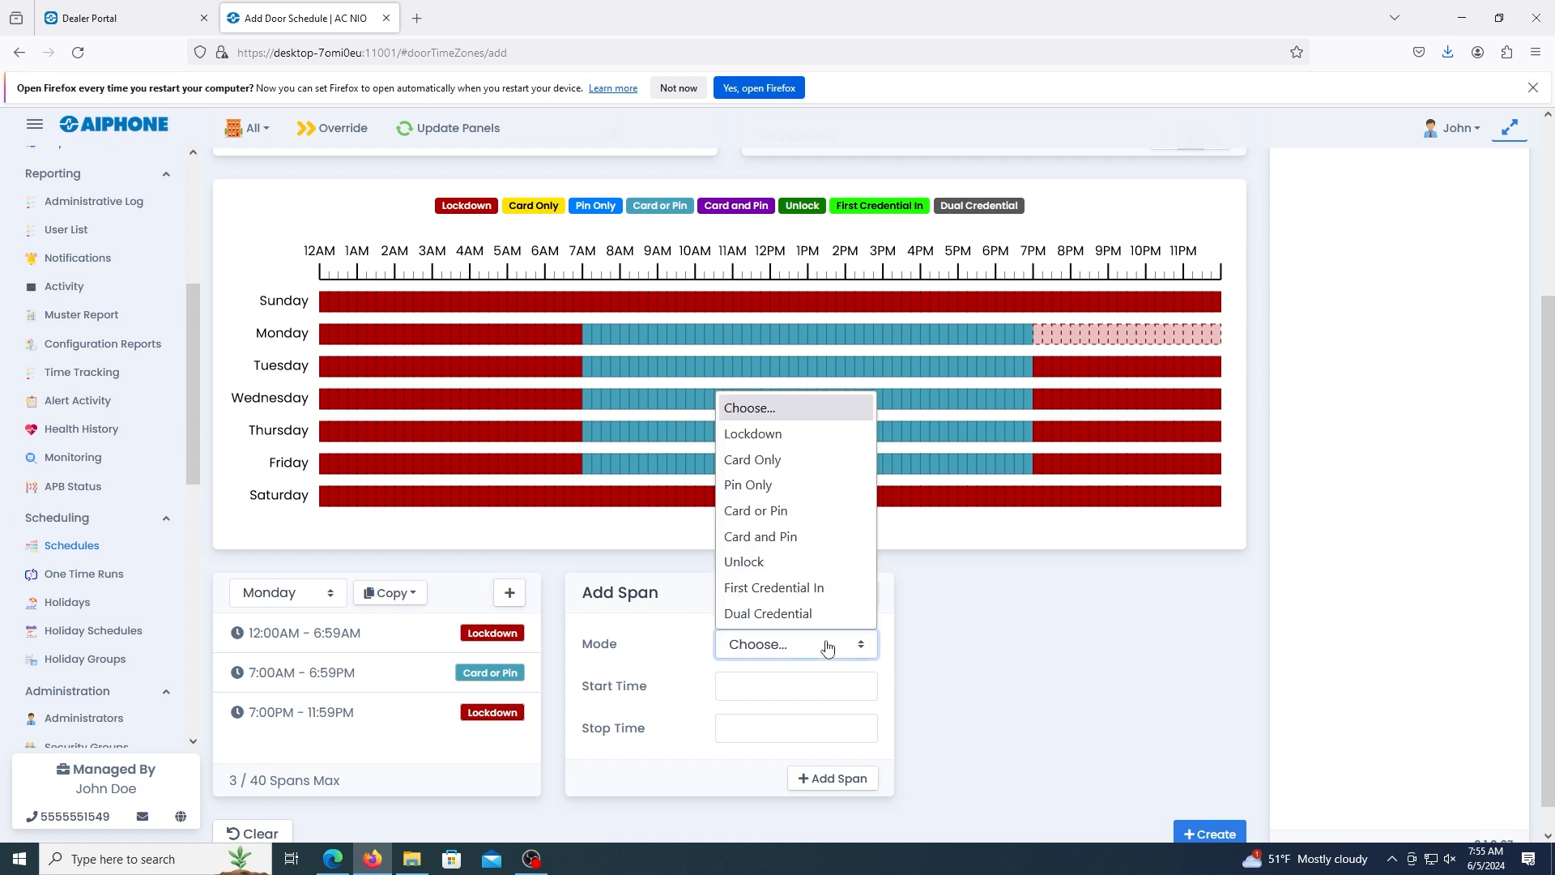
left_click(907, 666)
left_click(834, 703)
left_click(915, 693)
left_click(837, 729)
left_click(915, 690)
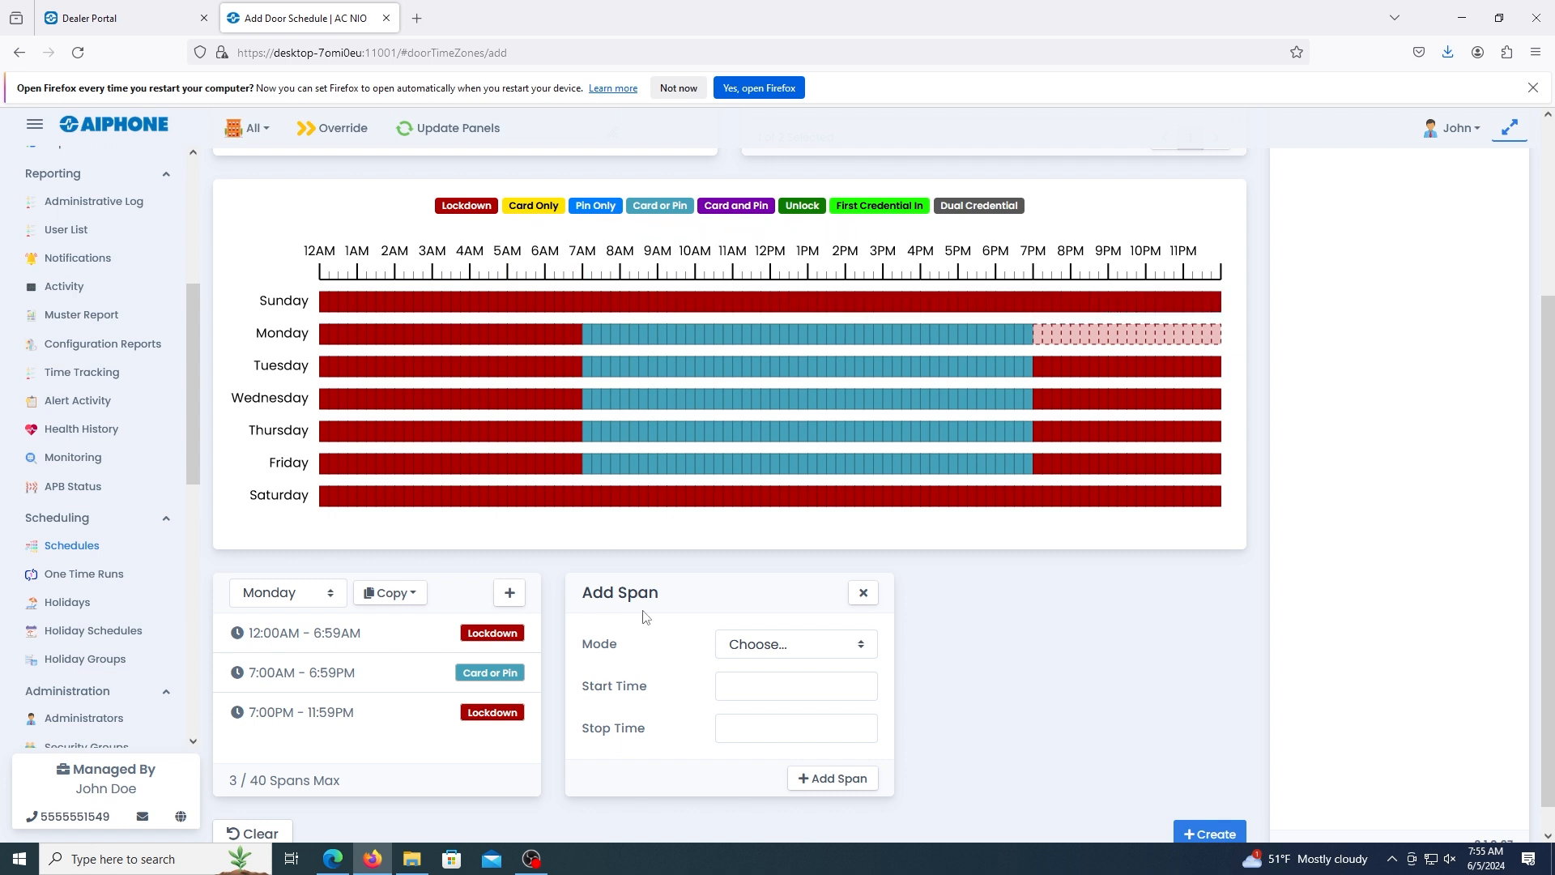
Add a Card Only span to Sunday from 12:00 PM to 4:00 PM.
left_click(313, 597)
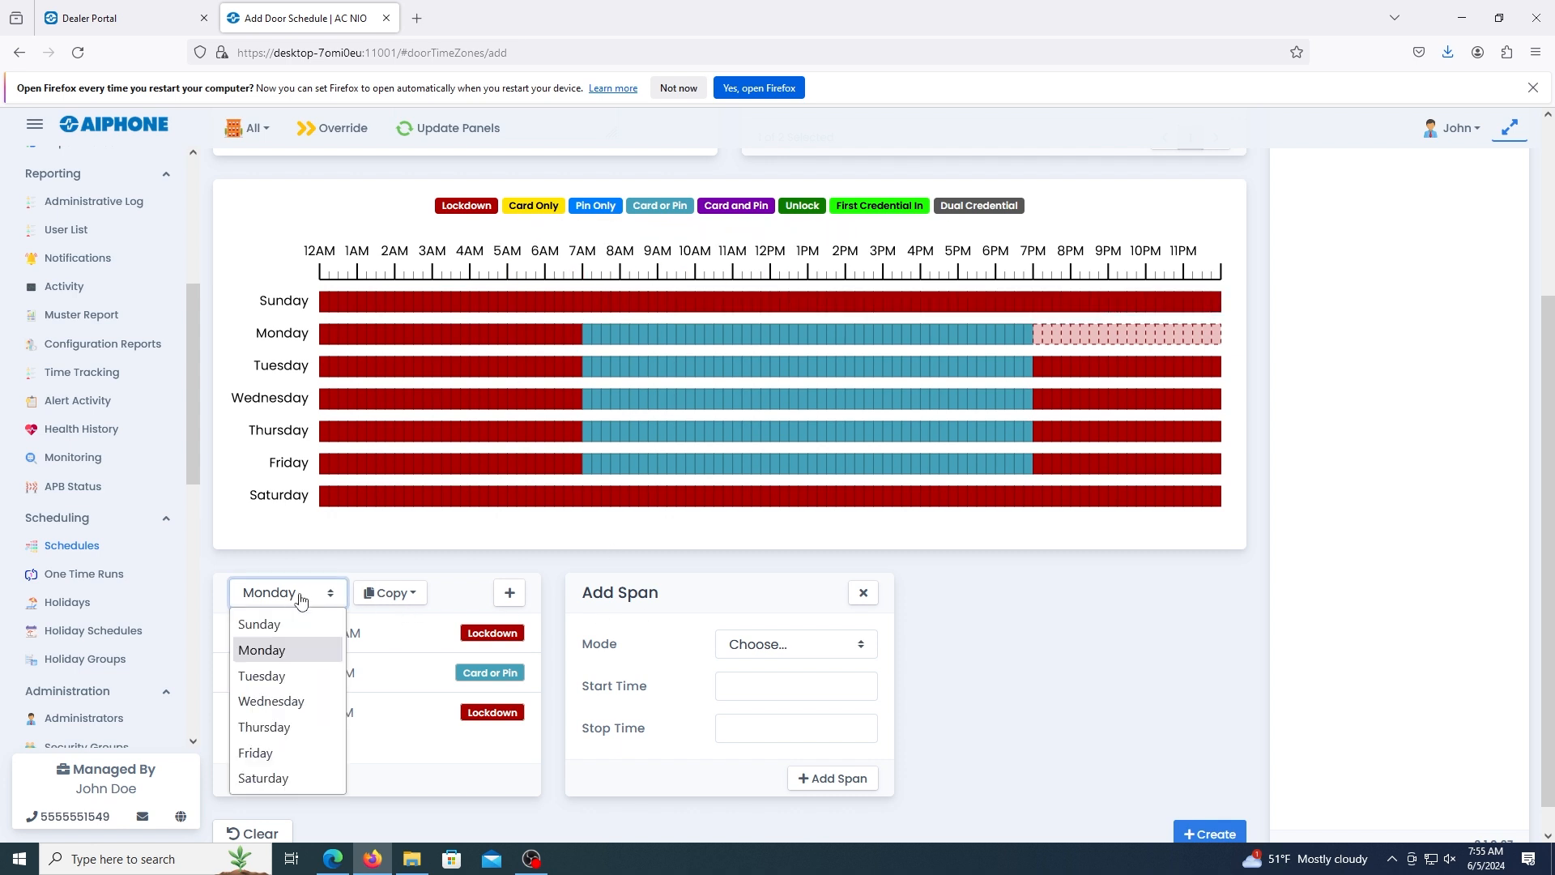
left_click(264, 624)
left_click(790, 648)
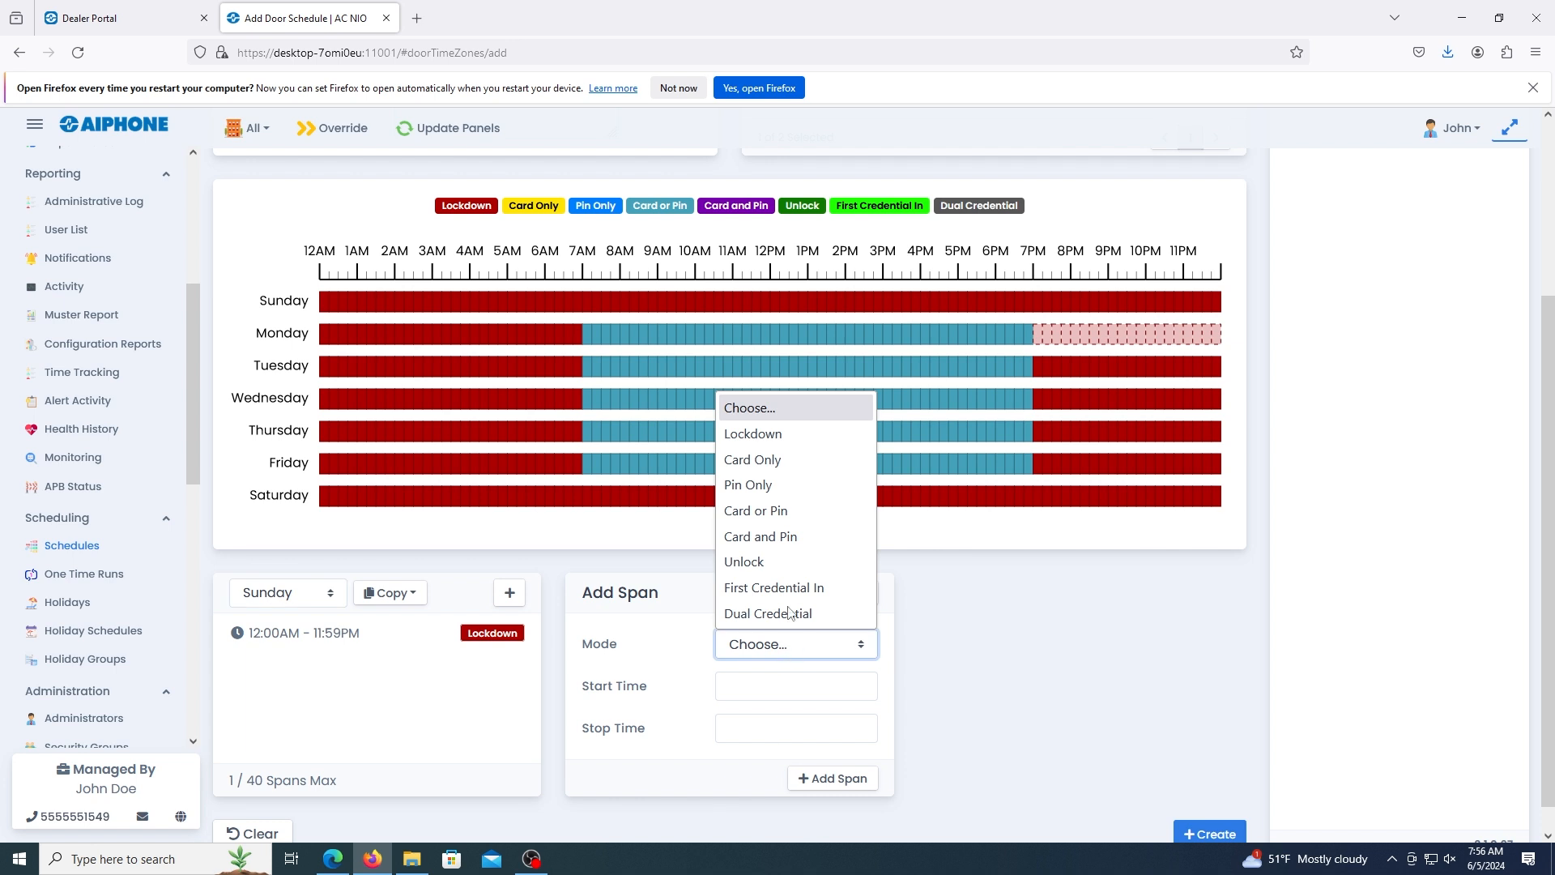
left_click(766, 462)
left_click(763, 687)
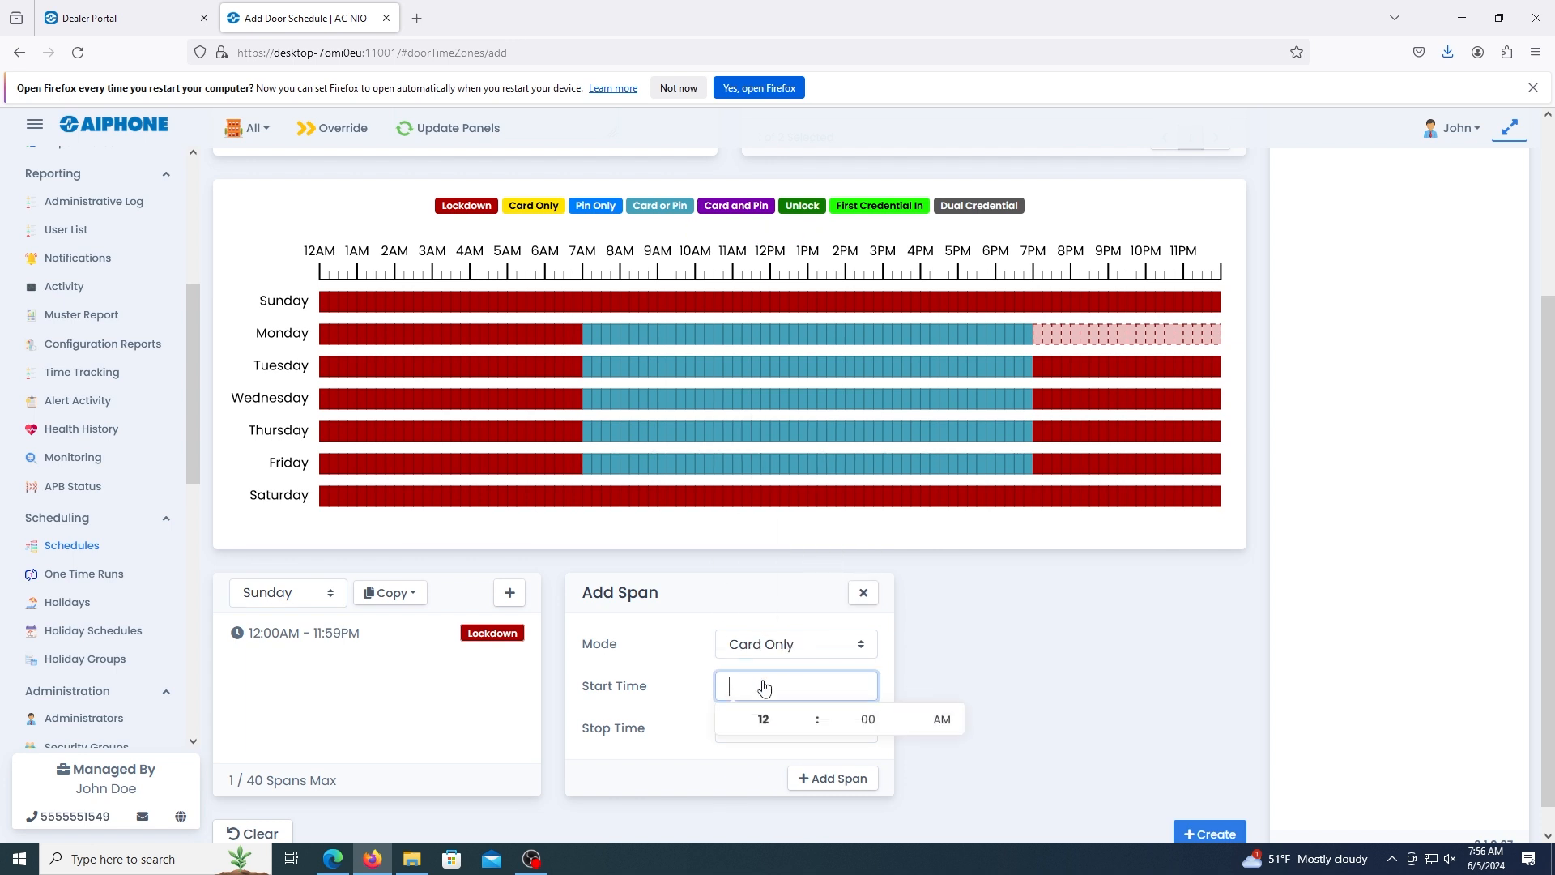
left_click(940, 721)
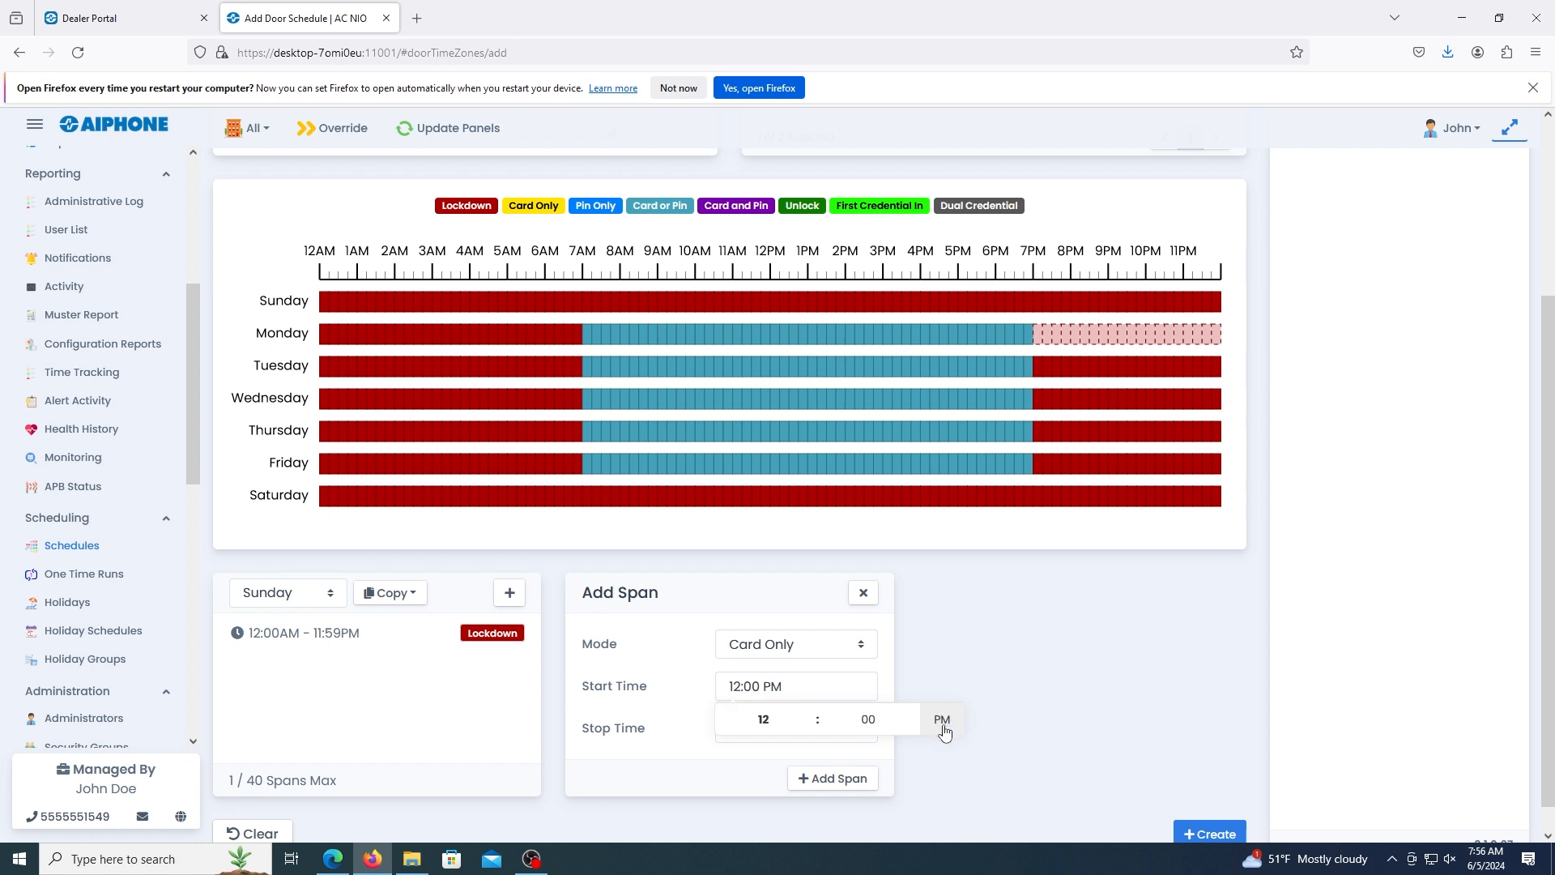
left_click(680, 734)
left_click(726, 733)
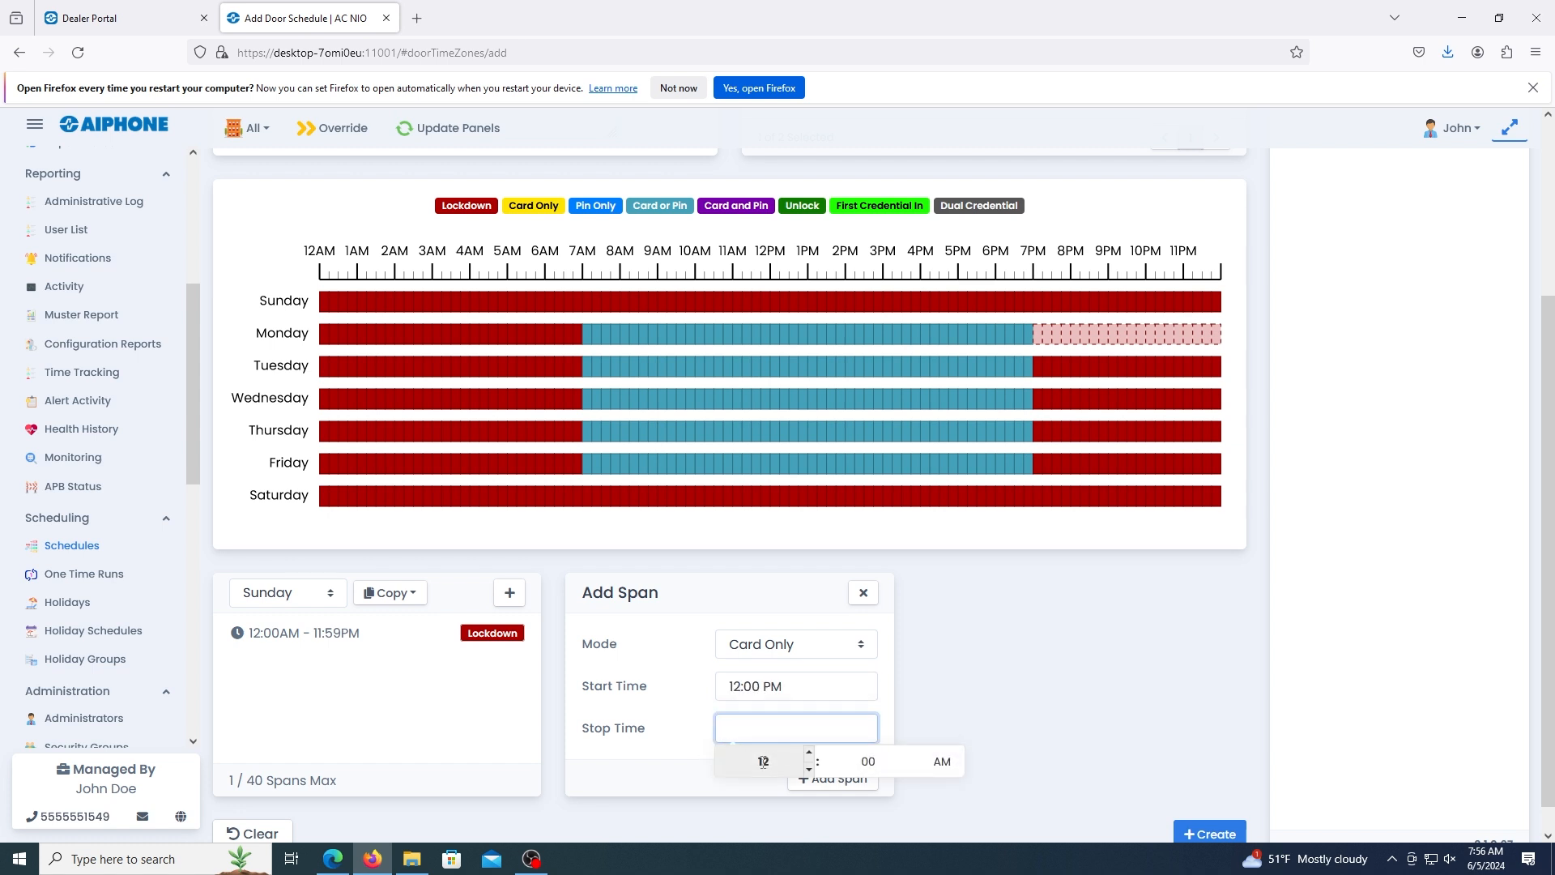
left_click(943, 762)
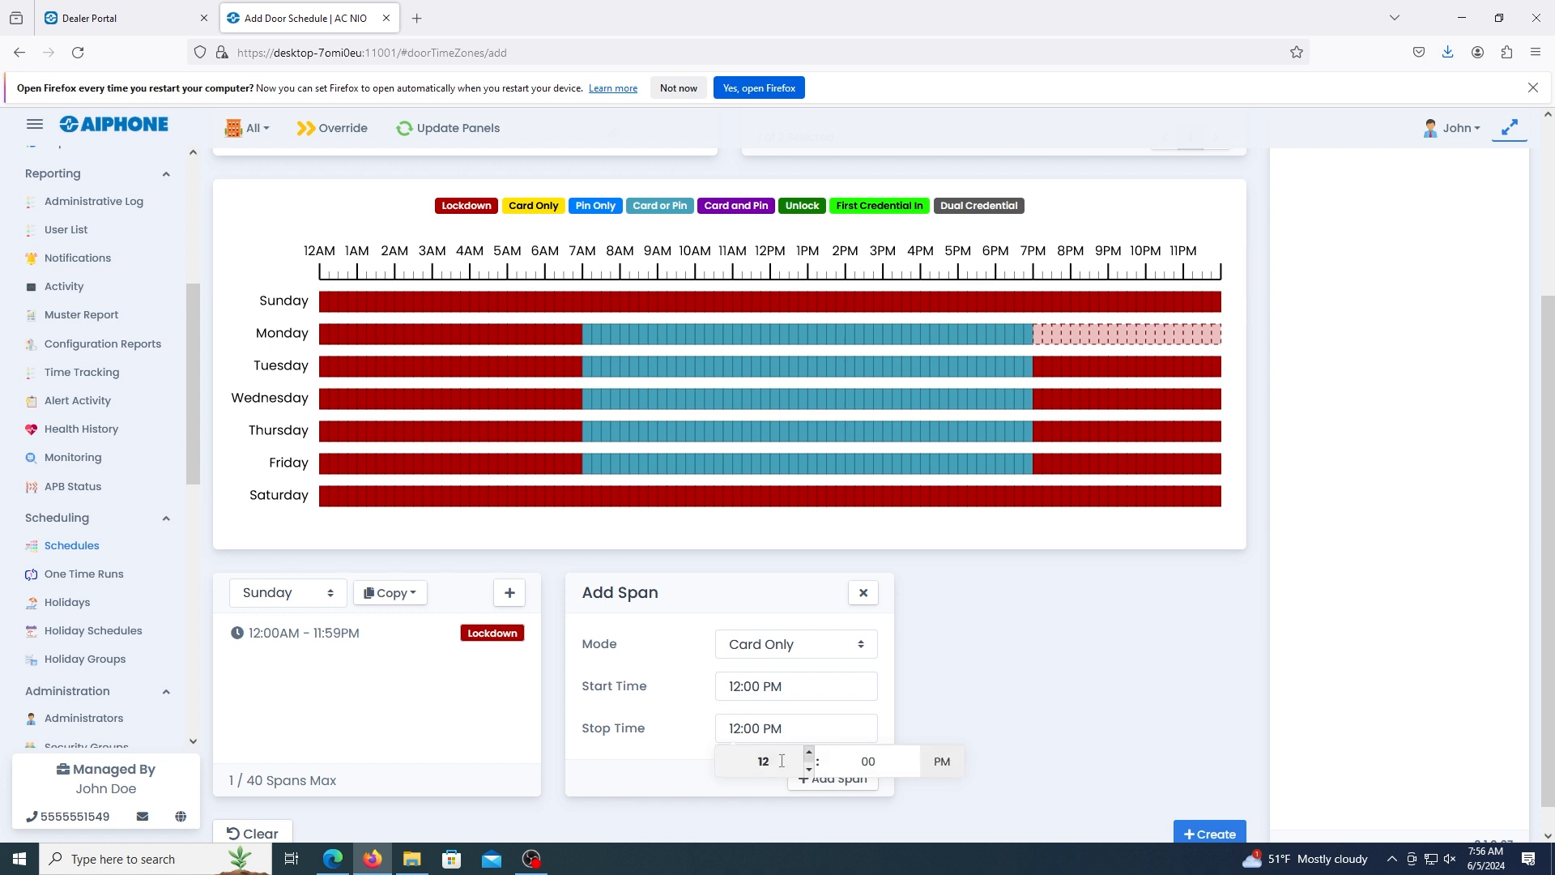
left_click(810, 752)
left_click(809, 752)
left_click(809, 751)
left_click(811, 752)
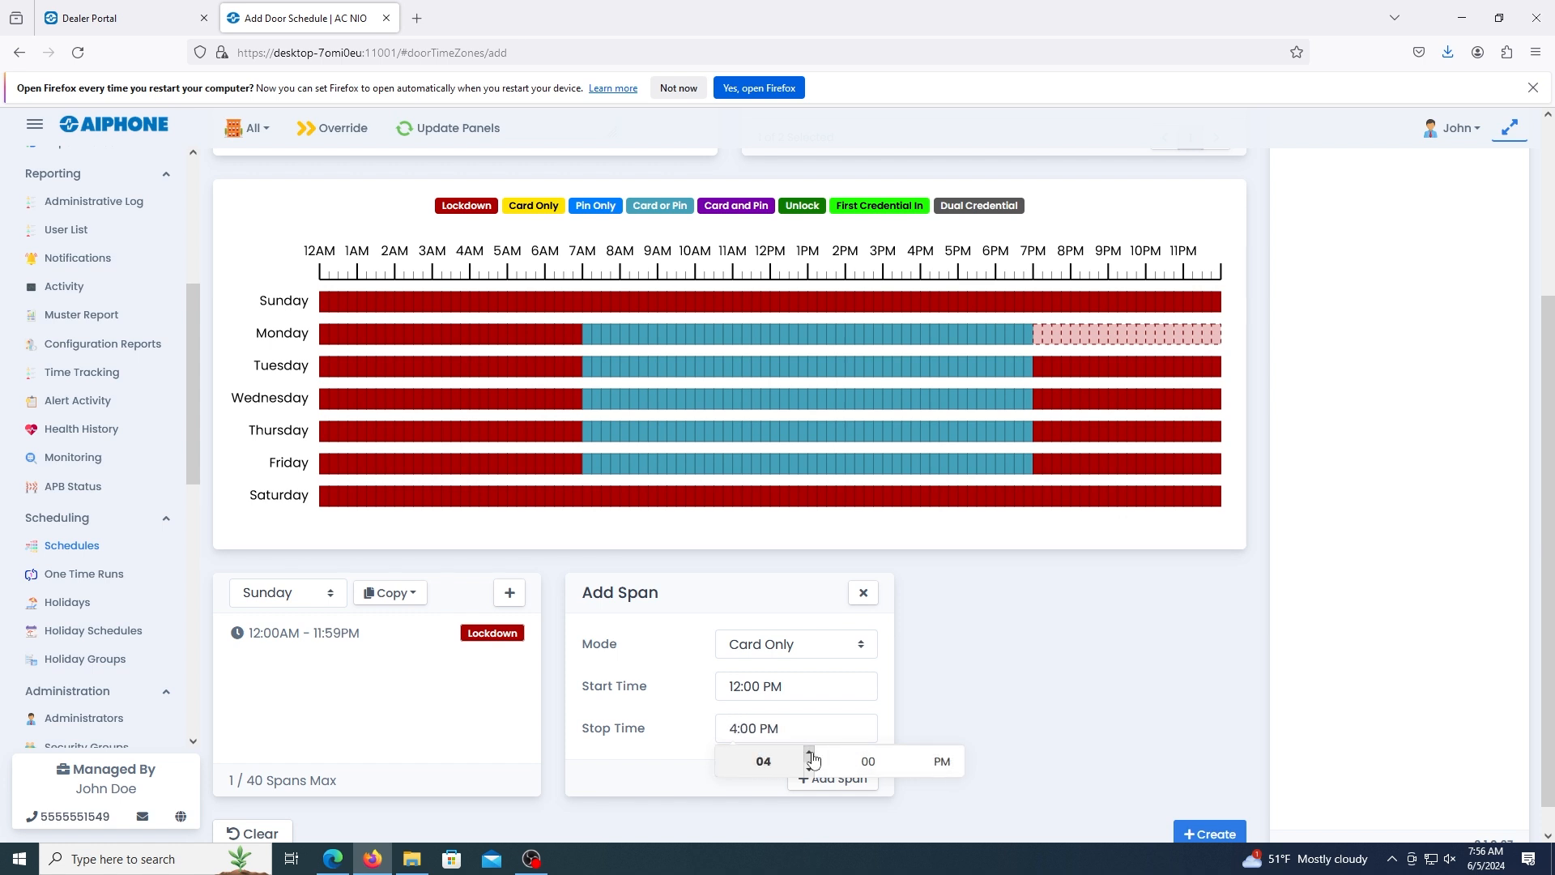
left_click(680, 748)
left_click(832, 778)
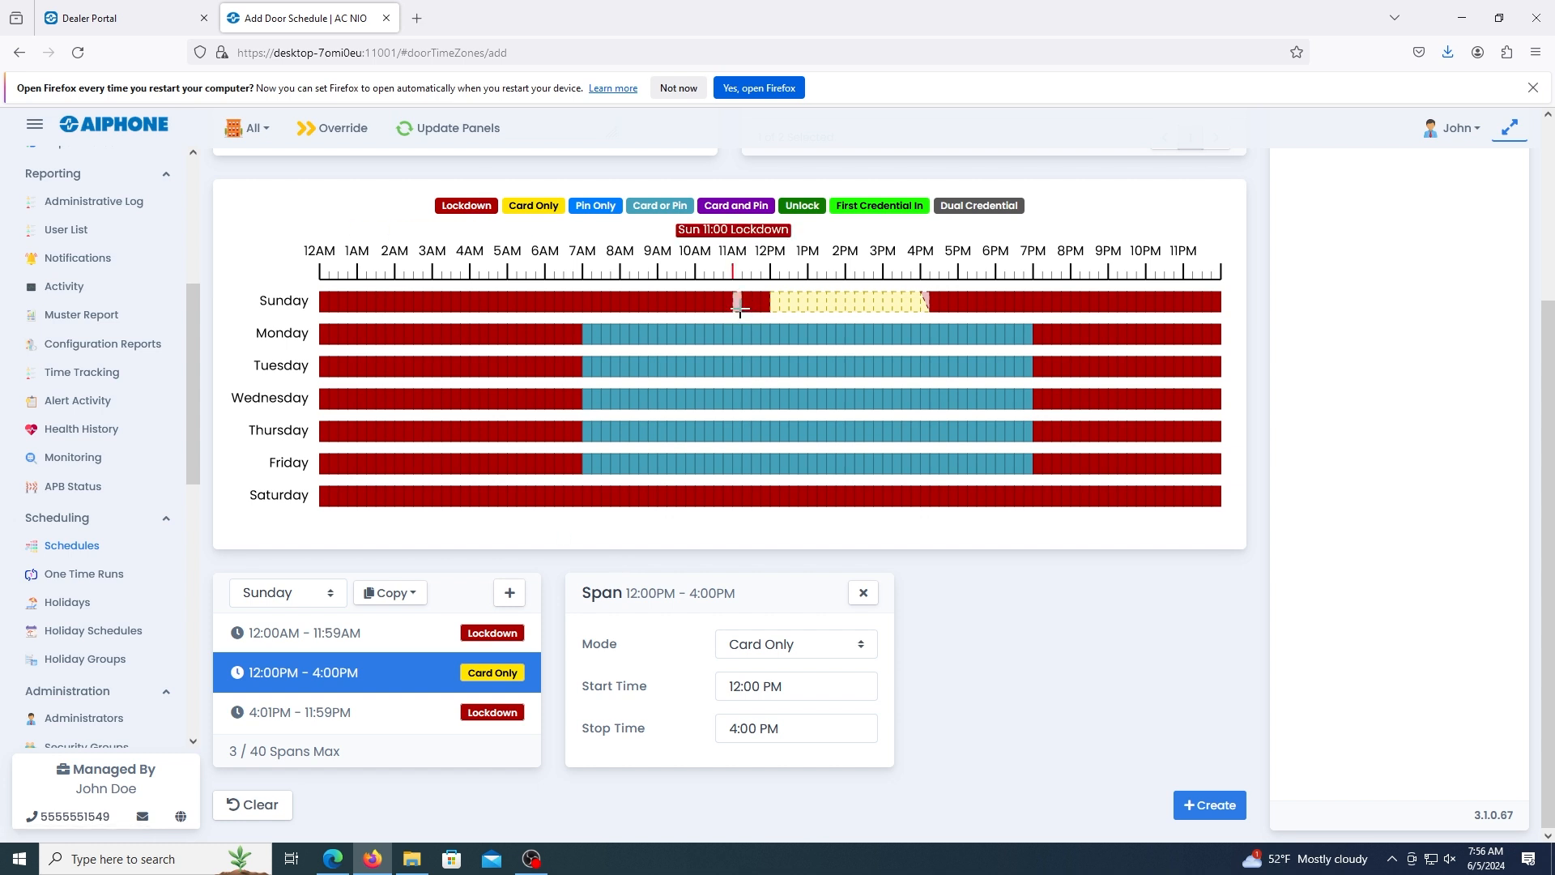
Paint Lockdown back over Sunday's Card Only span.
mouse_move(739, 306)
left_mouse_down()
mouse_move(967, 311)
mouse_move(822, 309)
mouse_move(782, 290)
left_mouse_up()
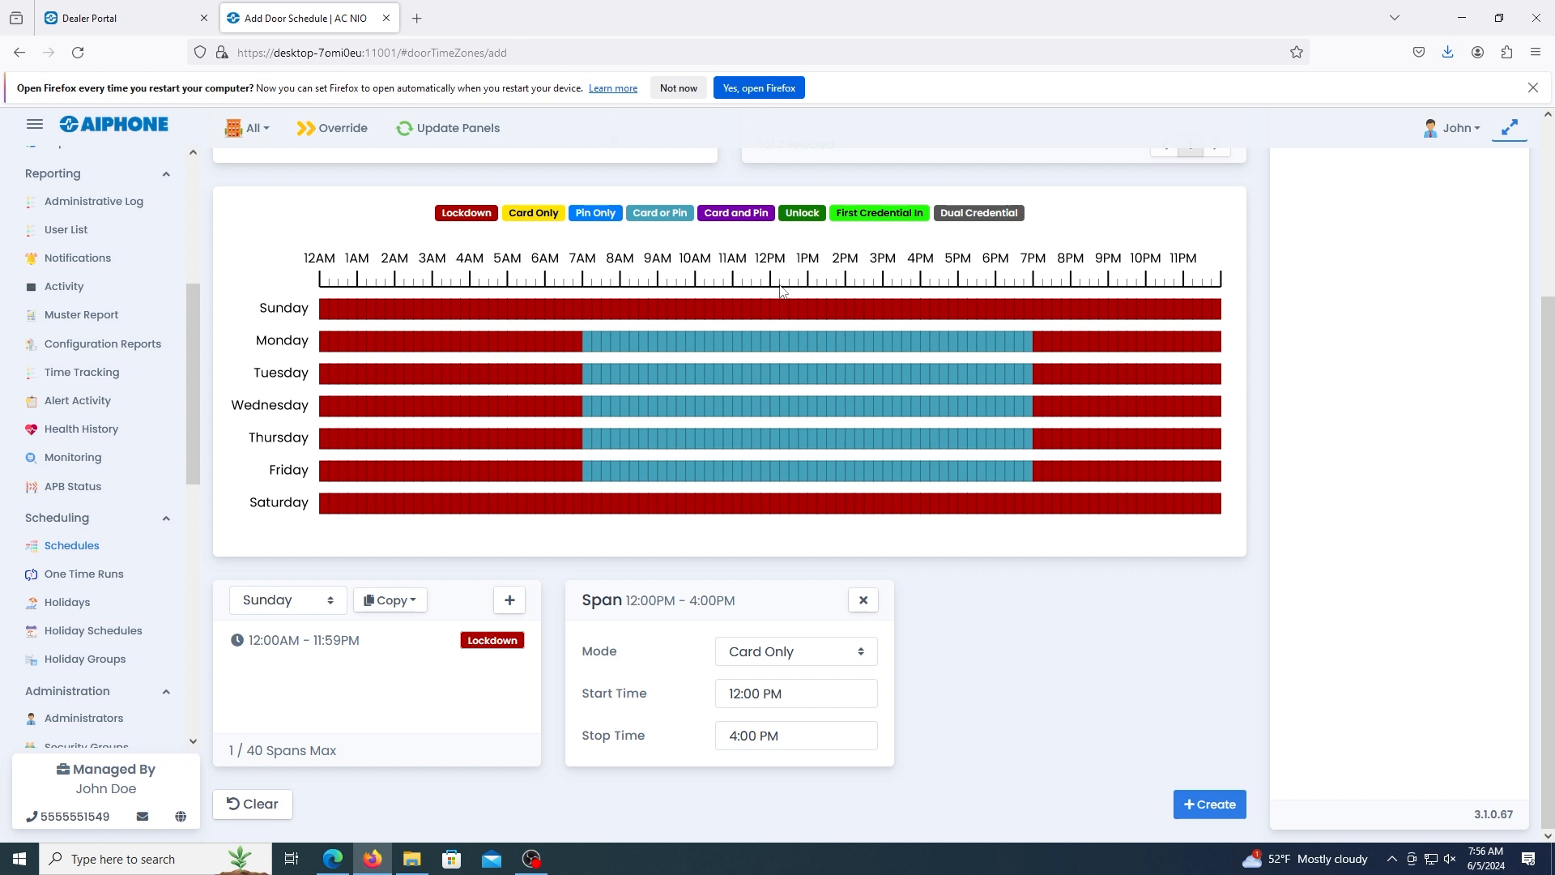
Create the Front Door schedule and return to the list of door schedules.
left_click(1211, 805)
left_click(869, 525)
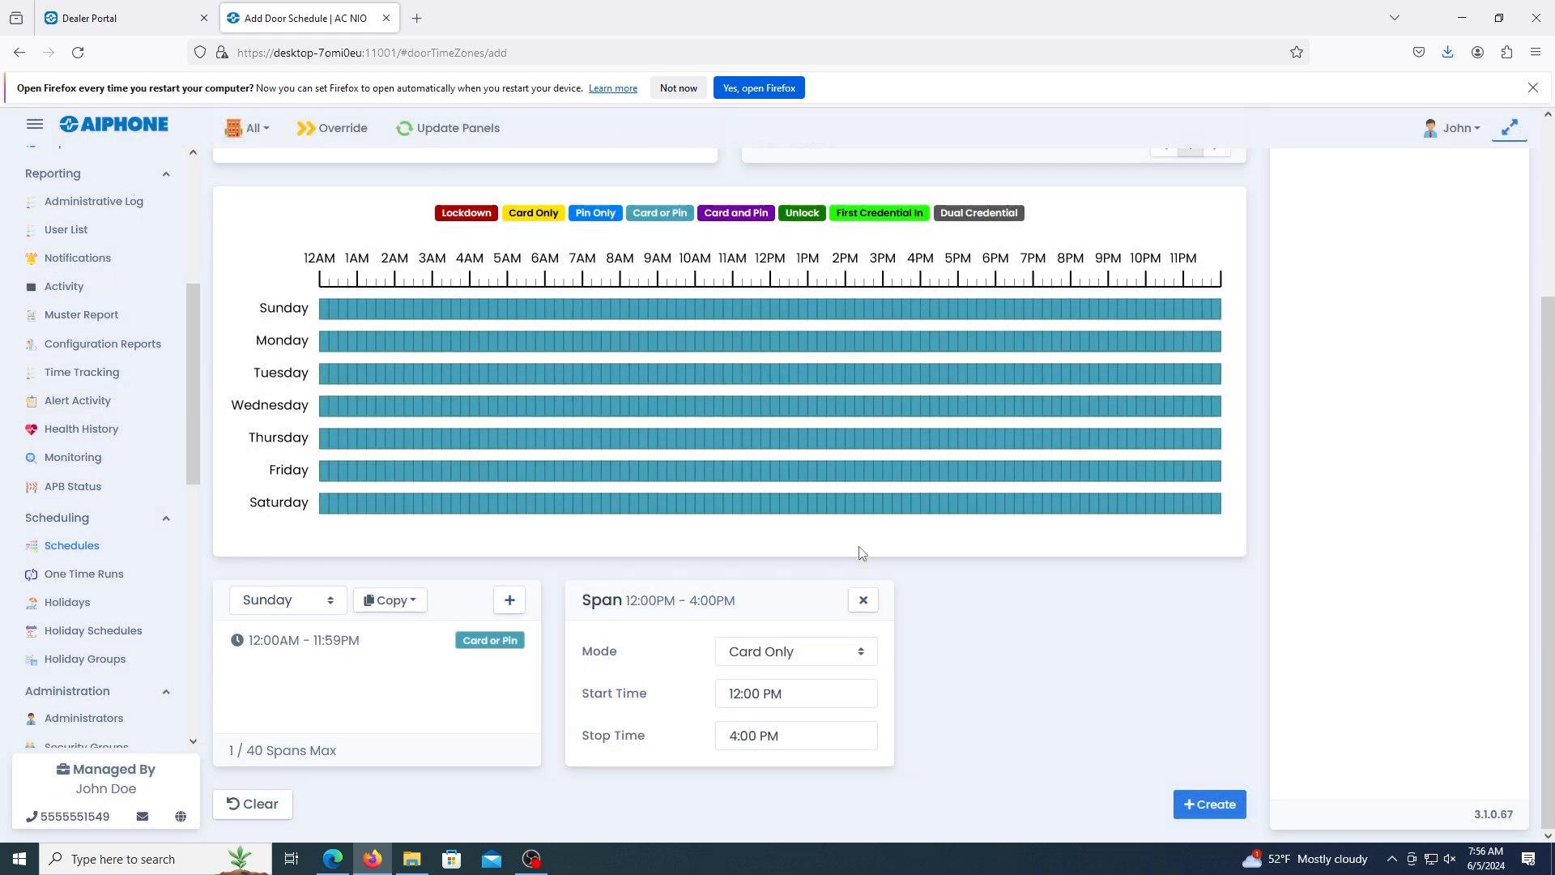
scroll(861, 552, "up", 3)
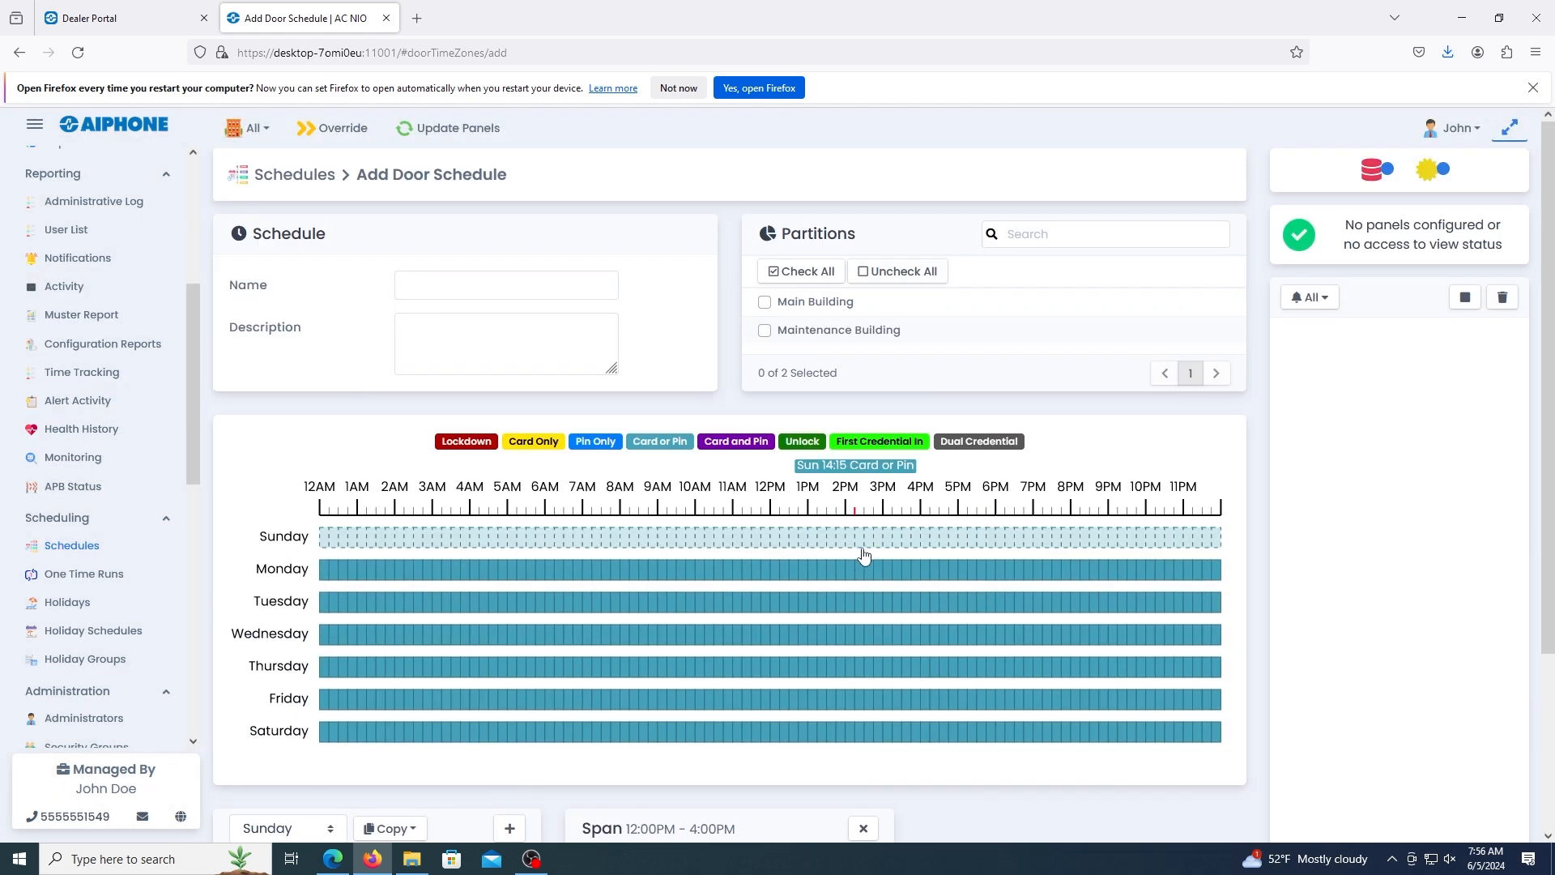
left_click(294, 175)
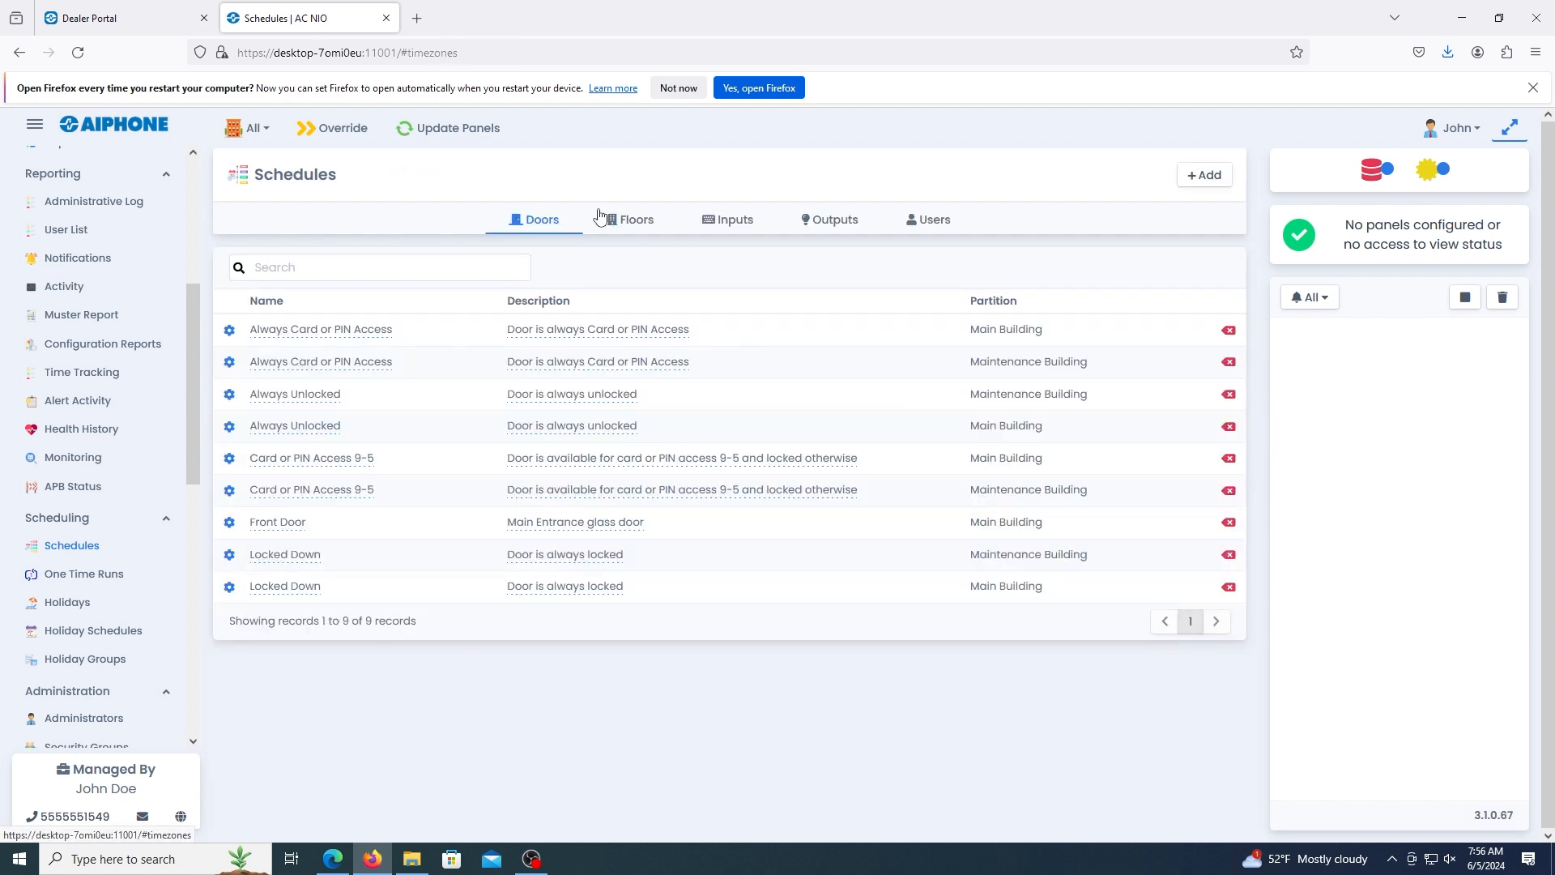